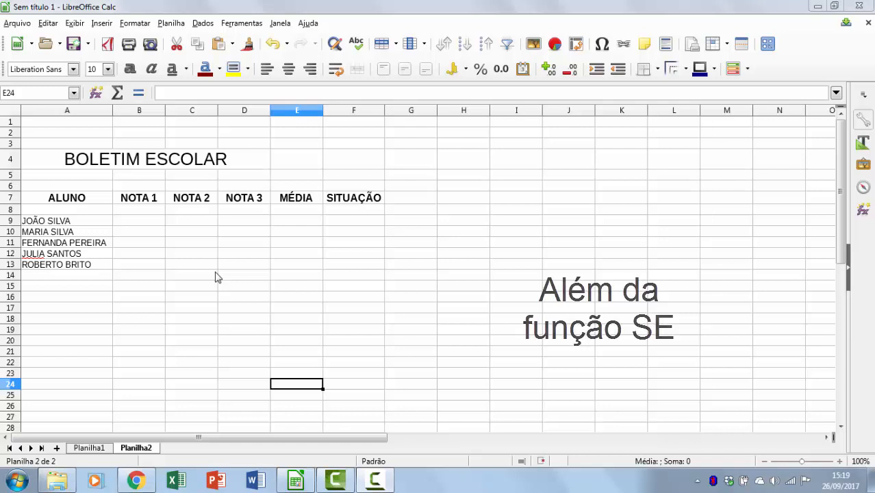
Step: Review the listed students in A9:A13 and the NOTA 1, NOTA 2, NOTA 3 and MÉDIA headings of the report card
click(58, 221)
click(56, 232)
click(55, 243)
click(55, 254)
click(56, 264)
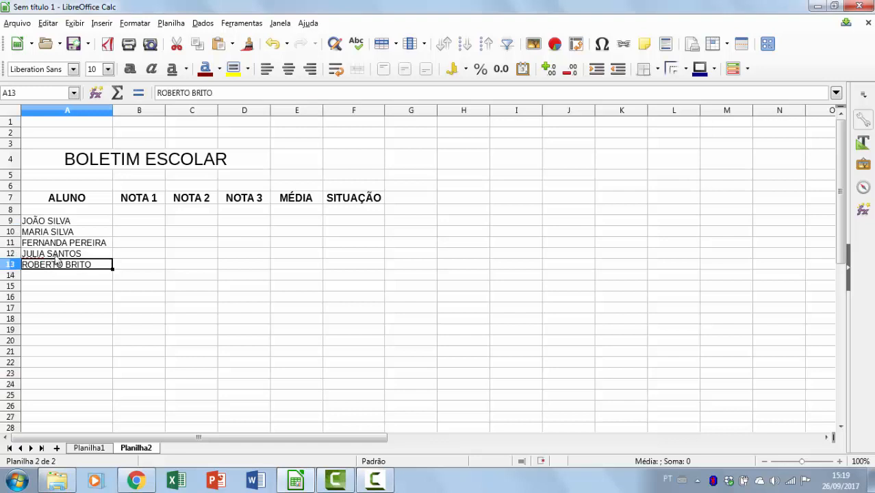
click(137, 204)
click(183, 202)
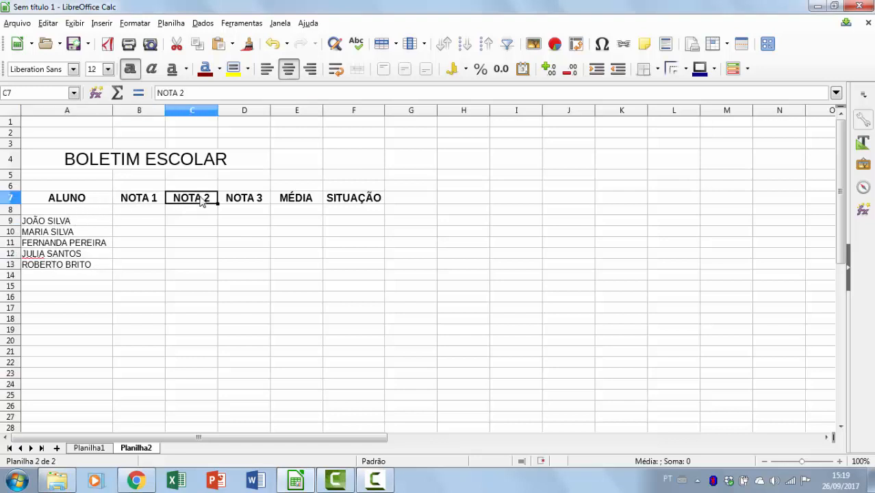
click(231, 204)
click(295, 199)
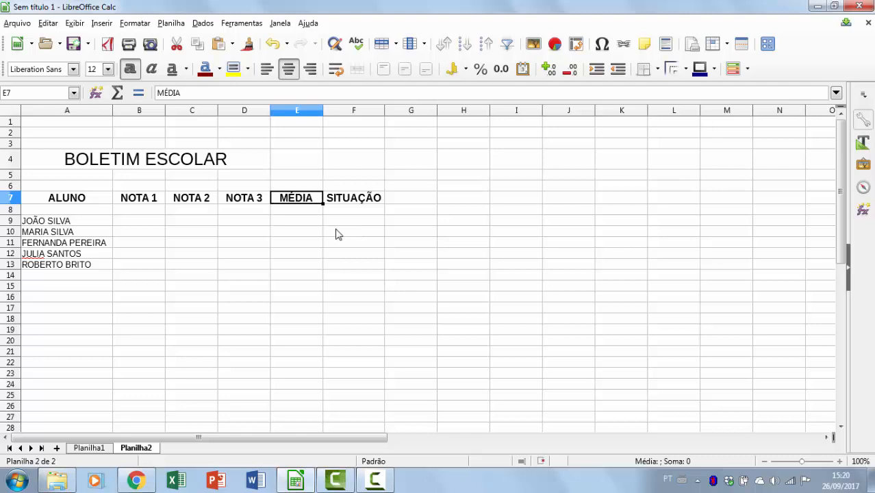
Step: Enter the first student's three grades in B9:D9 as 2, 5 and 8
click(155, 222)
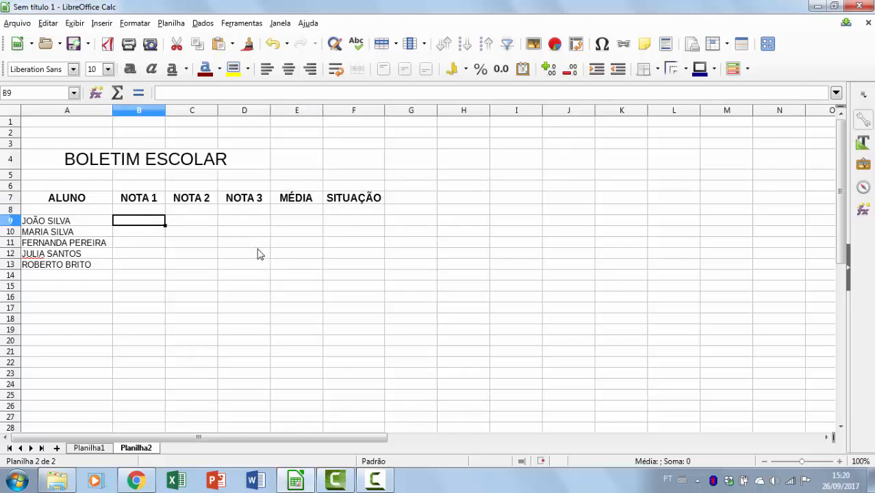
text(2)
key(Tab)
text(5)
key(Tab)
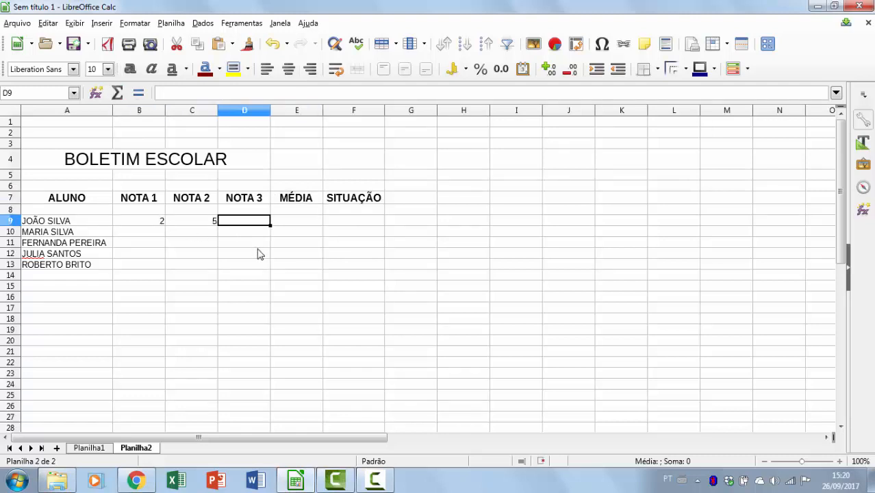
text(8)
key(Return)
Step: Fill in the second student's grades in row 10 with NOTA 1 as 5, NOTA 2 as 2 and NOTA 3 as 3
text(3)
key(Left)
text(2)
key(Left)
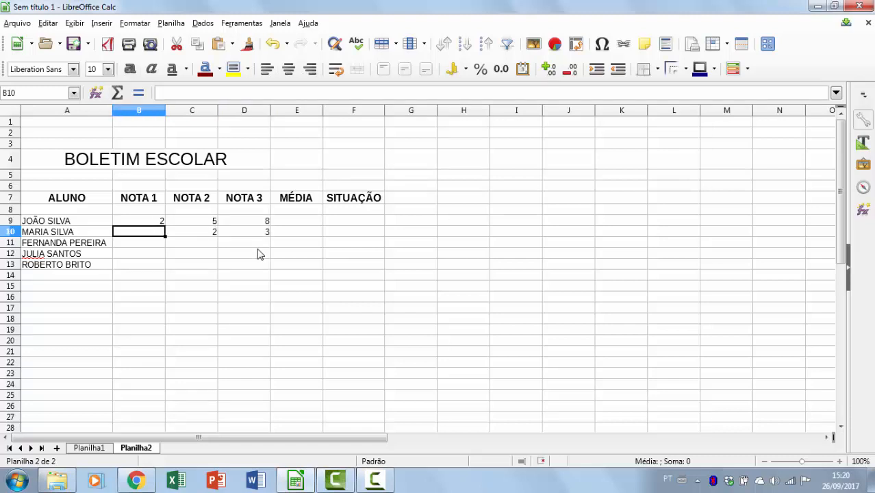
text(5)
key(Return)
Step: Enter 3 as the NOTA 1 grade in B11, and the grades 3, 4 and 5 in B12:D12
text(3)
key(Return)
text(3)
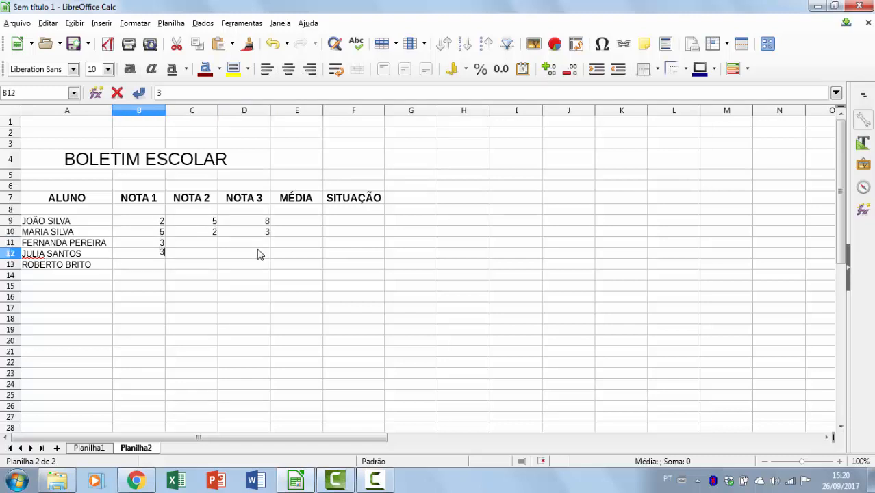
key(Tab)
text(4)
key(Tab)
text(5)
key(Return)
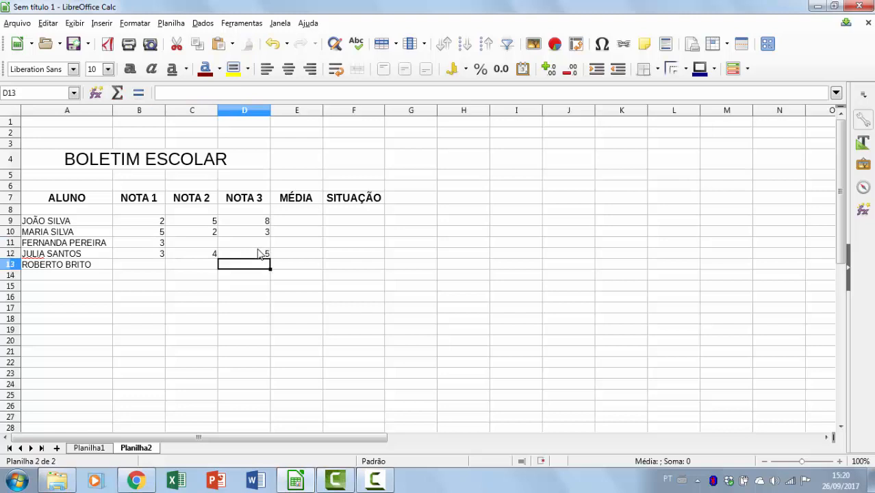
Step: Complete the row 11 grades with 8 for NOTA 2 and 10 for NOTA 3
key(Up)
key(Up)
text(10)
key(Left)
key(Left)
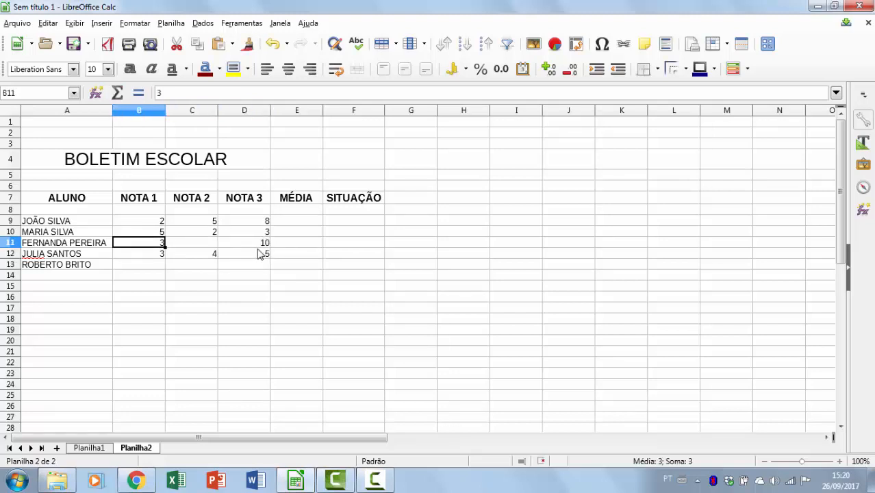
key(Right)
text(12)
key(BackSpace)
key(BackSpace)
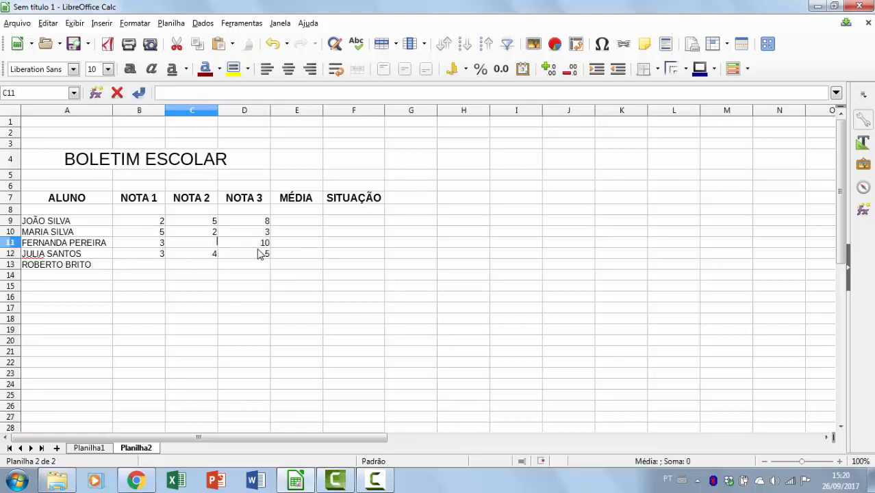
text(8)
key(Return)
key(Return)
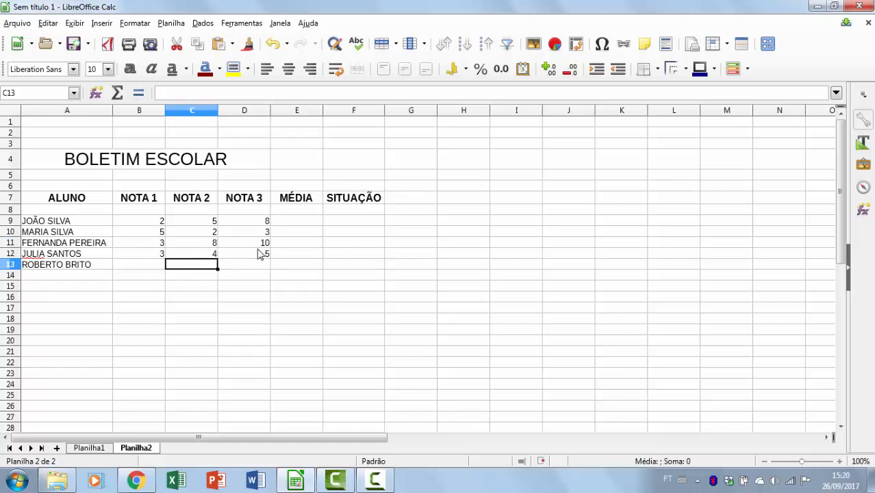
Step: Enter 6 for all three grades of the last student in B13:D13
text(6)
key(Left)
text(6)
key(Right)
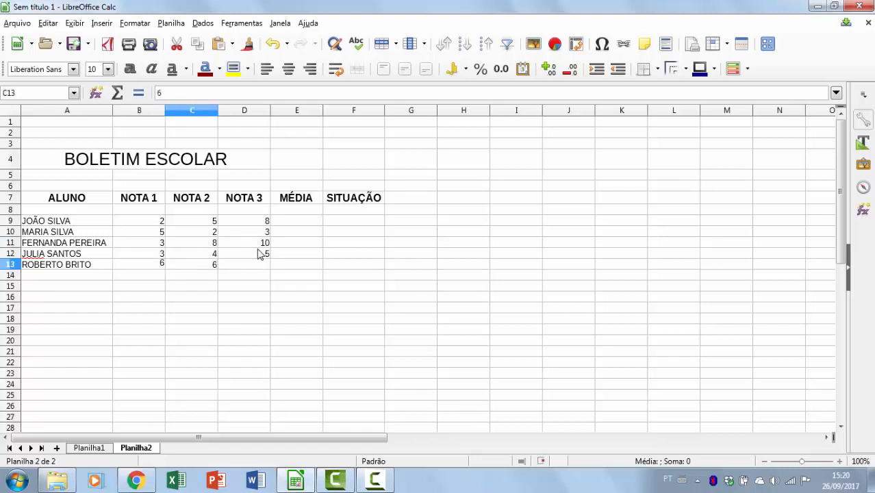
key(Right)
text(6)
key(Right)
Step: Format the grade and average cells B9:E13 as numbers with one decimal place
key(Up)
key(Up)
key(Up)
key(Up)
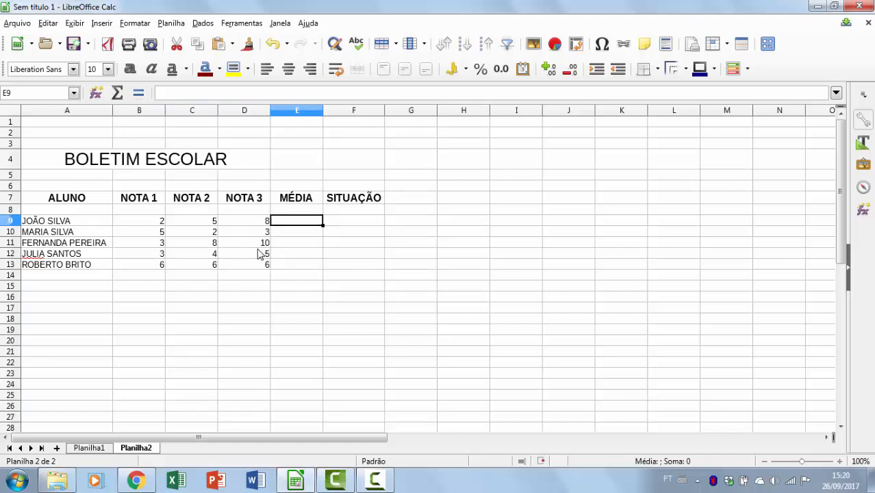
key(Left)
key(Left)
key(Left)
key(shift+Right)
key(shift+Right)
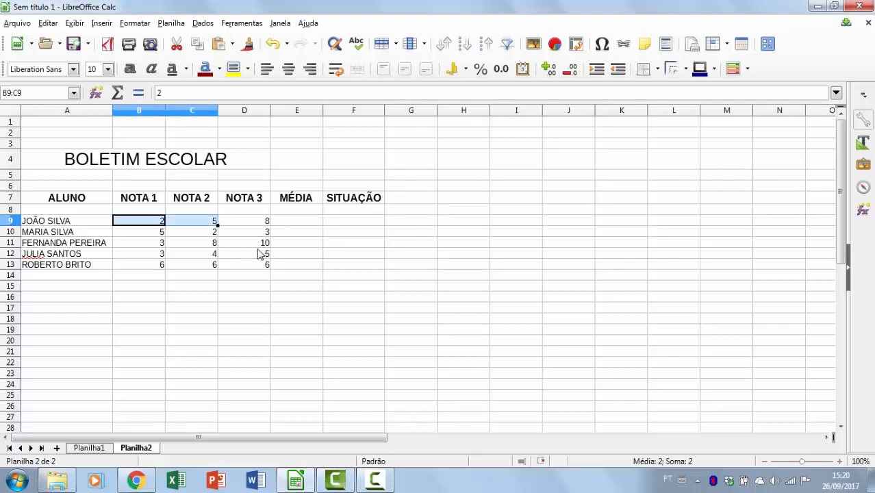
key(shift+Down)
key(shift+Right)
key(shift+Down)
key(shift+Down)
key(shift+Down)
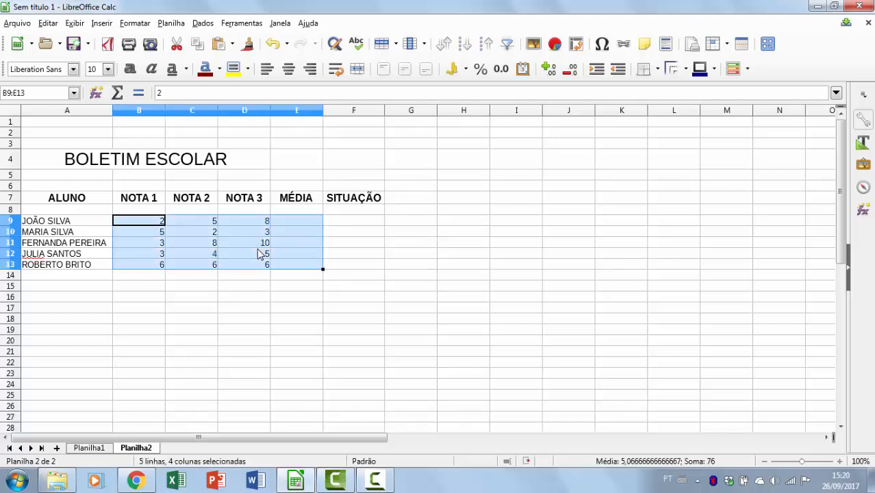
click(501, 69)
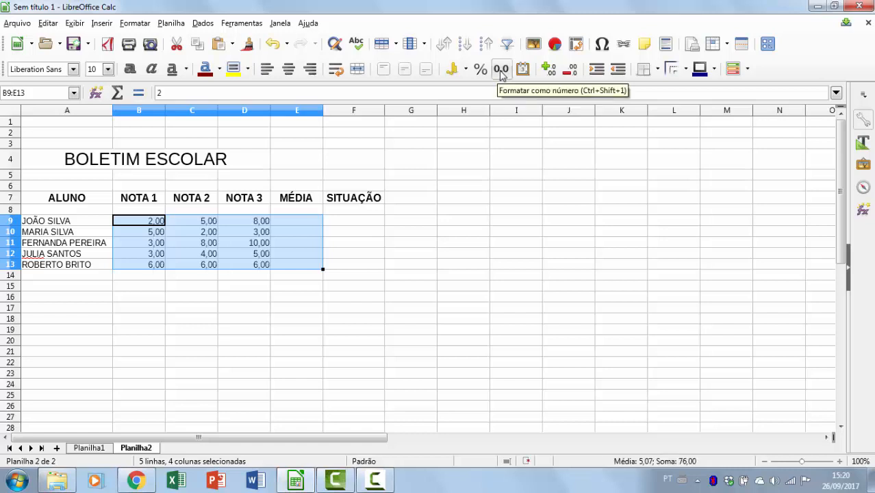
click(568, 70)
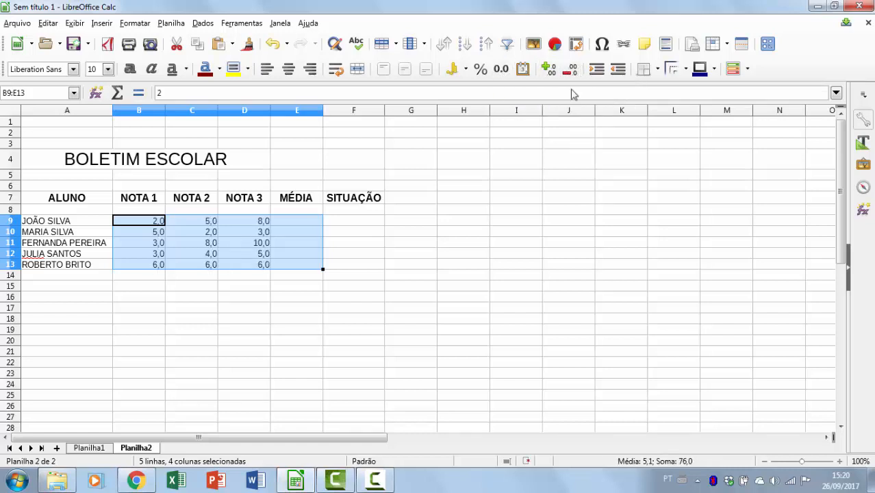
Step: Start a formula in E9 with the accented function name MÉDIA
click(309, 226)
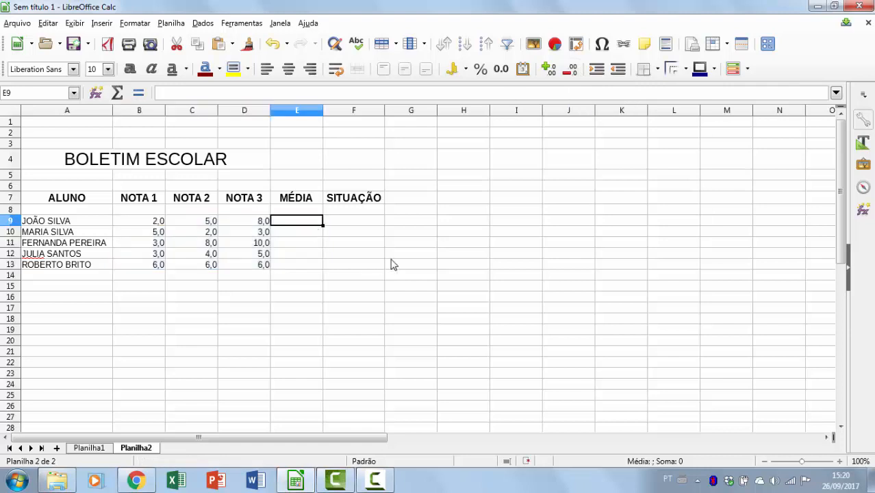
text(=)
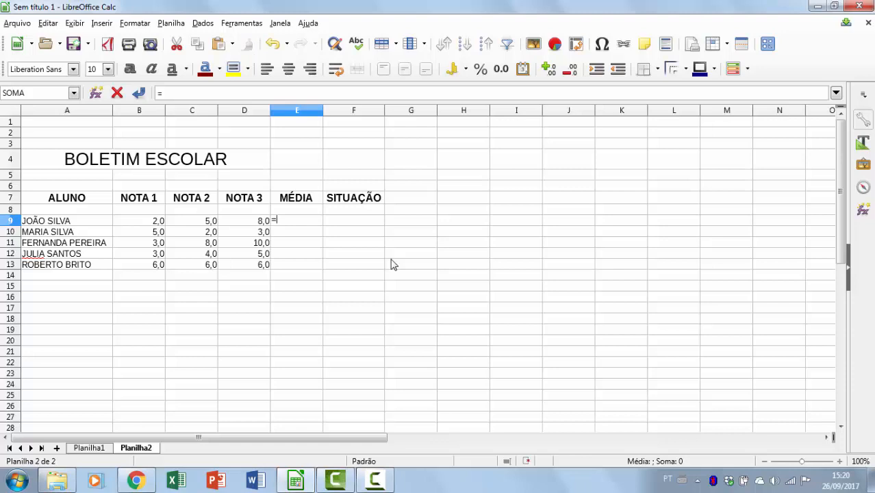
text(M´W)
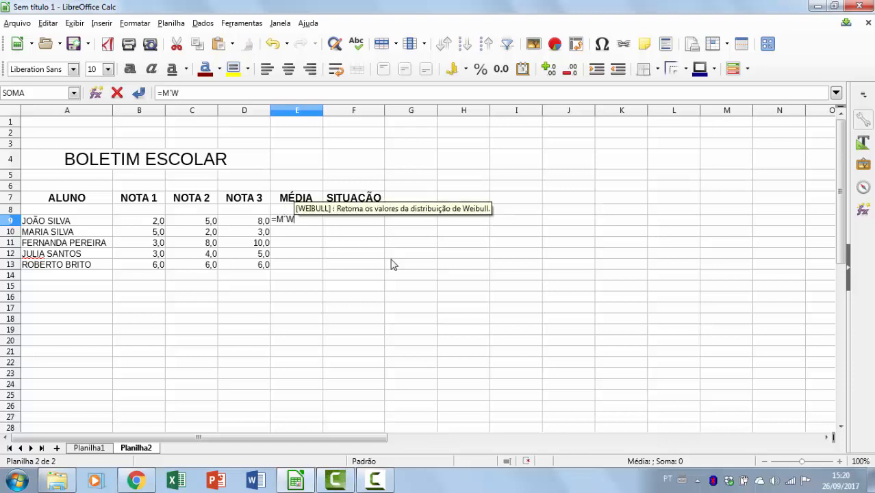
key(BackSpace)
text(ÉDIA)
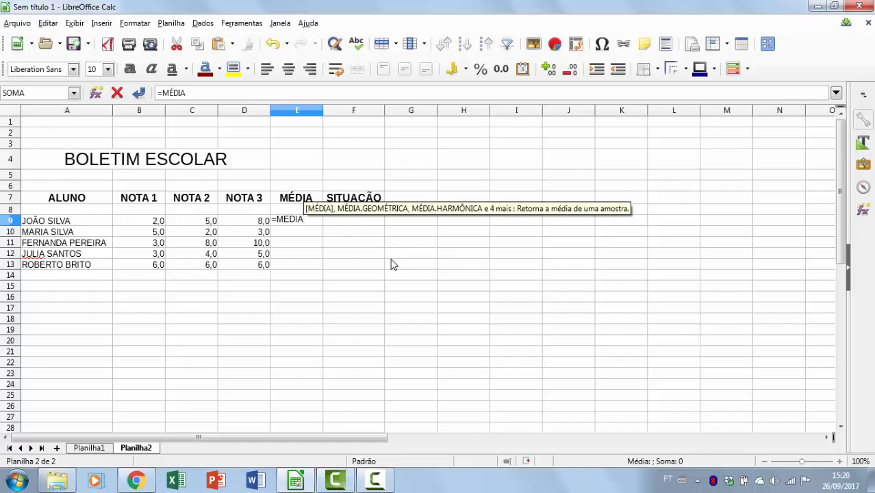
Step: Try the unaccented spelling MEDIA in the E9 formula, and restore the accented name MÉDIA
key(BackSpace)
key(BackSpace)
key(BackSpace)
key(BackSpace)
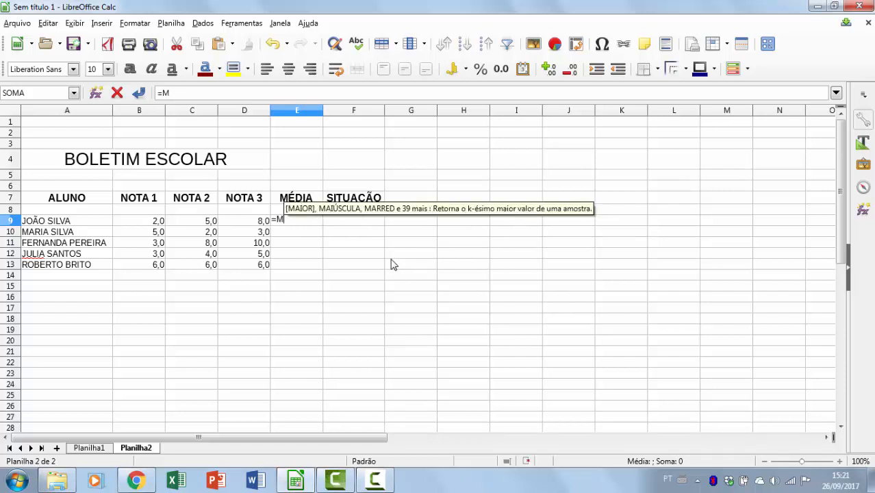
text(EDIA)
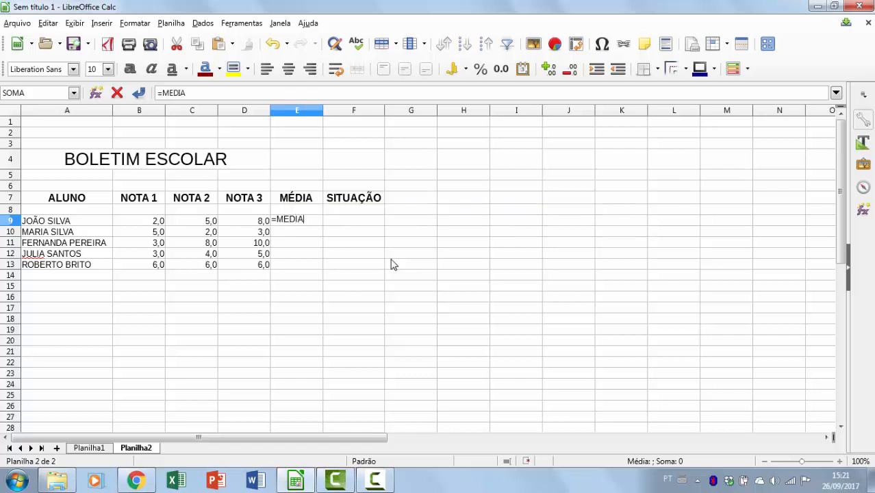
key(BackSpace)
key(BackSpace)
key(BackSpace)
key(BackSpace)
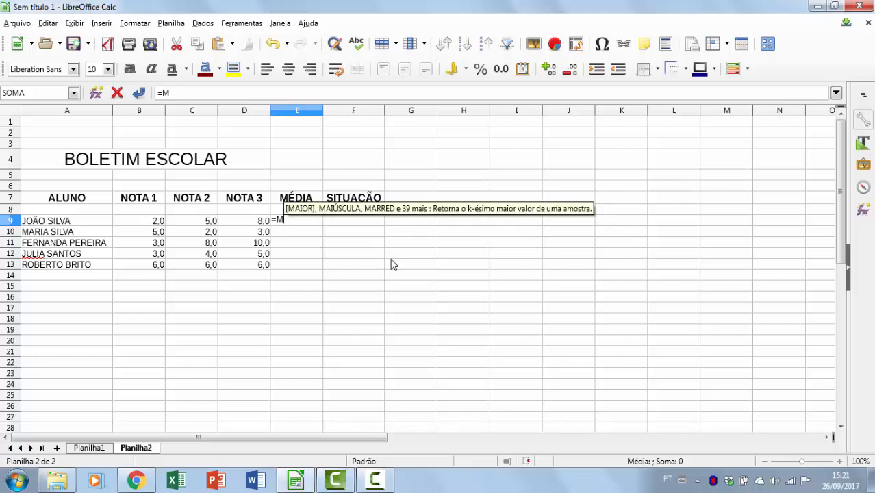
text(ÉDIA)
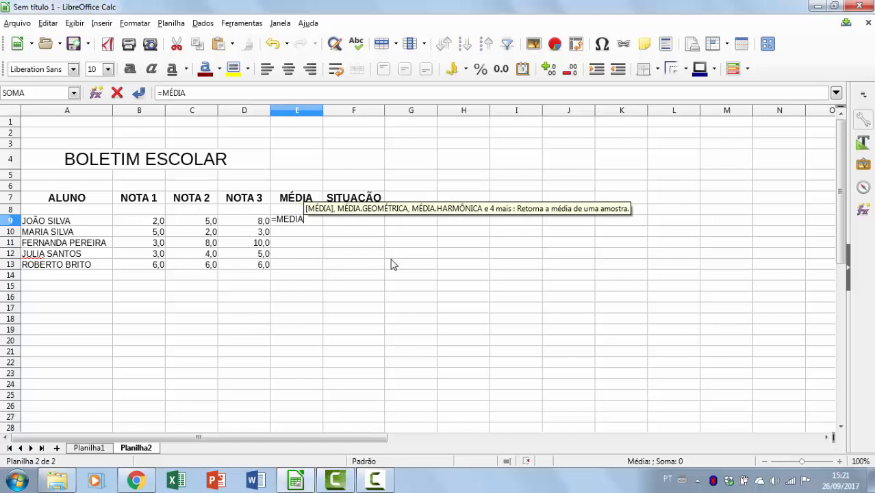
Step: Complete the first student's average in E9 as =MÉDIA(B9;C9;D9), referencing the three grade cells
text(()
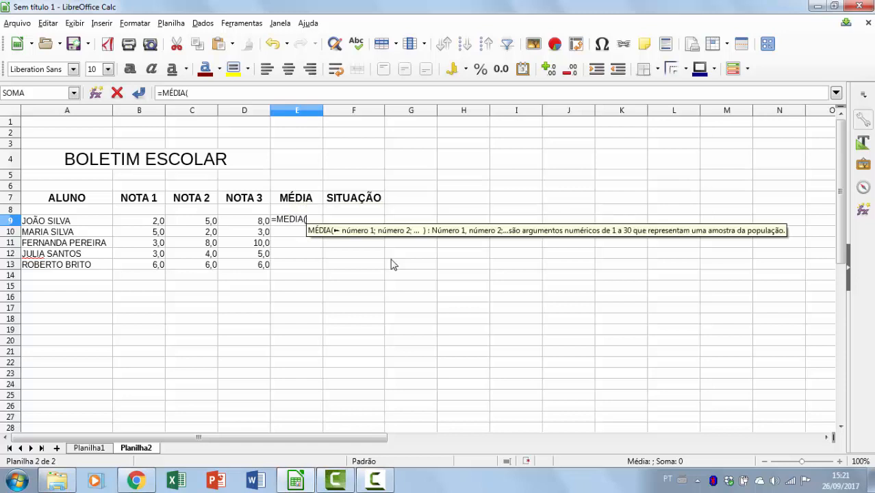
click(156, 222)
text(;)
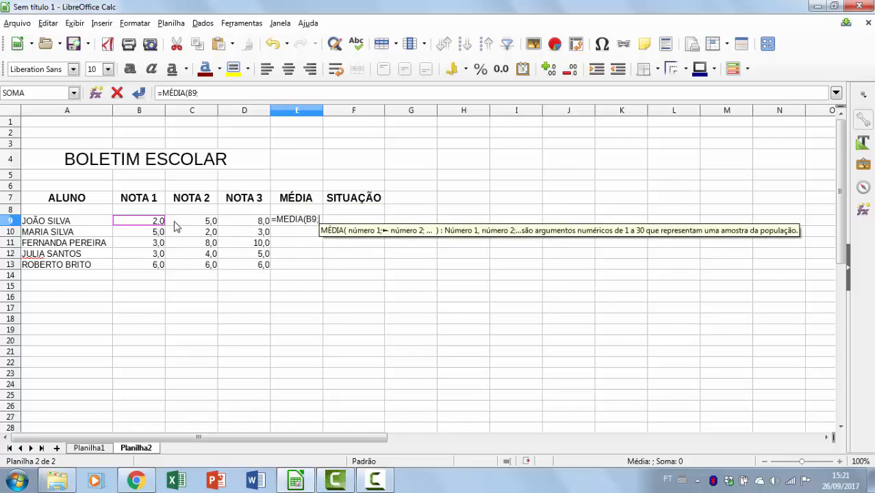
click(188, 222)
text(;)
click(239, 225)
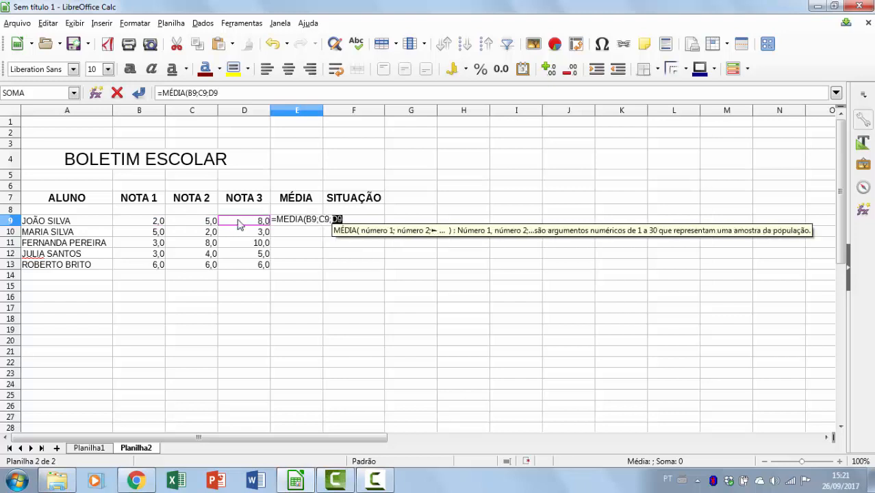
text())
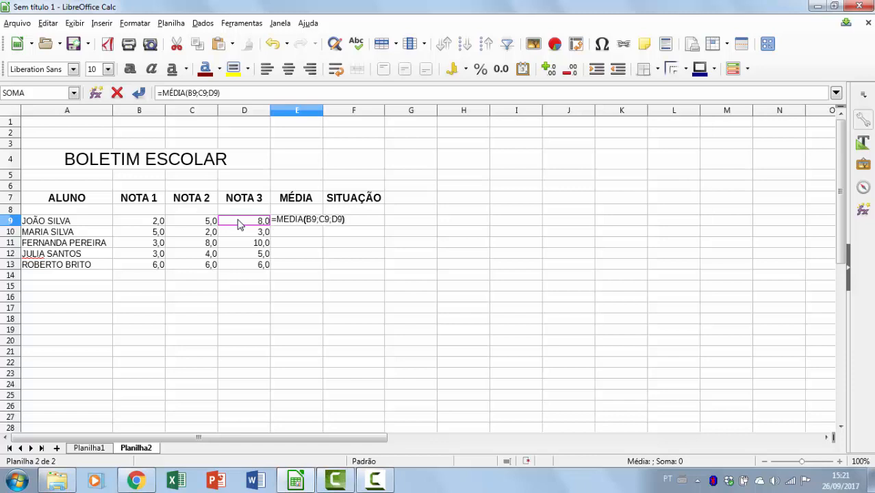
key(Return)
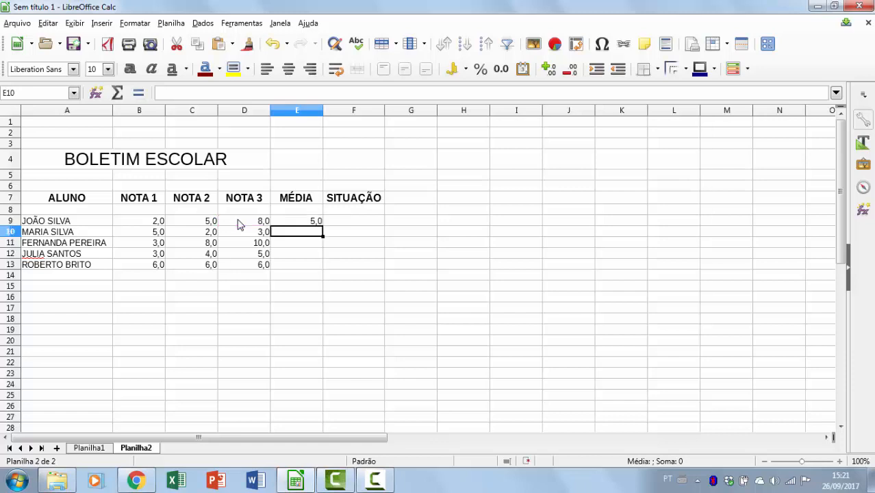
Step: Fill the average formula from E9 down through E13 for the remaining students
key(Up)
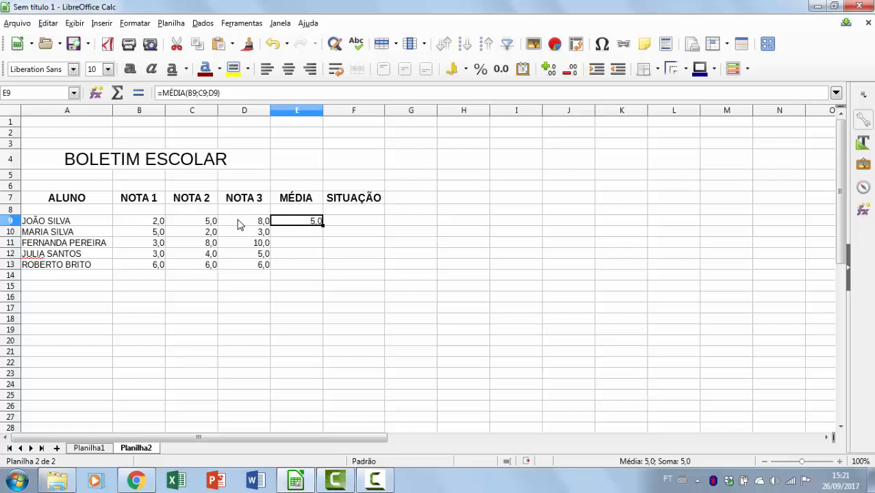
click(593, 98)
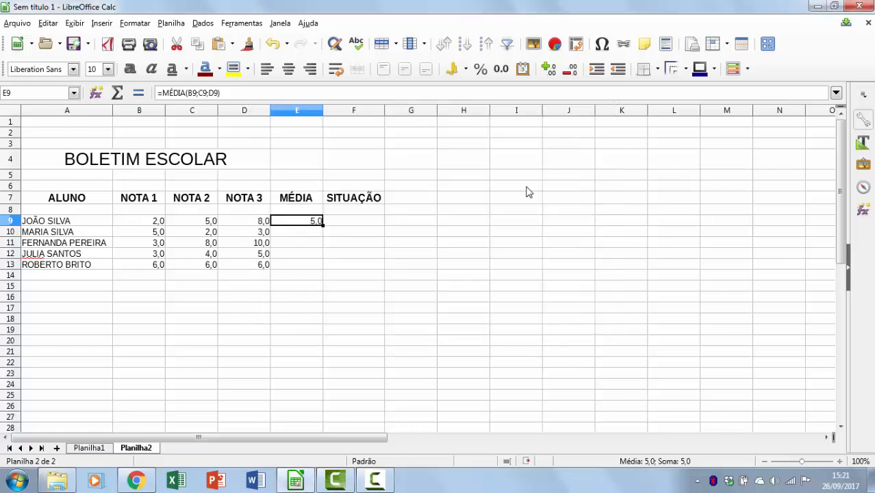
drag(323, 224, 322, 267)
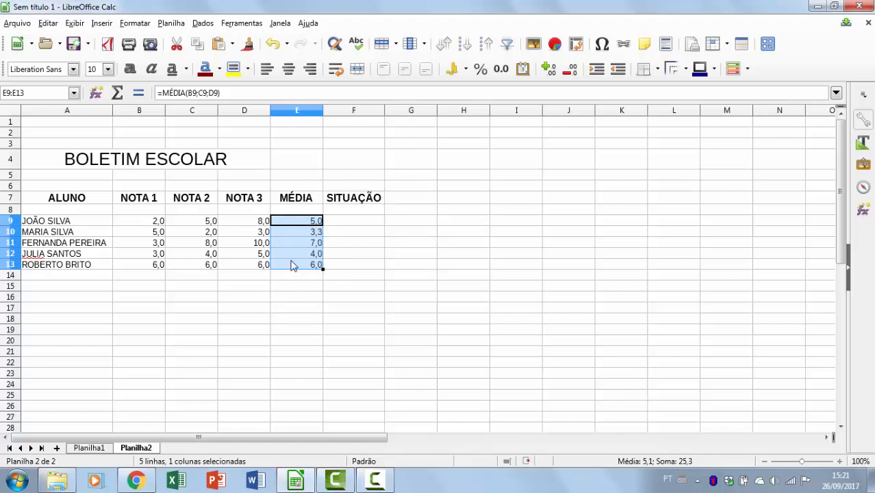
Step: Start a SE formula in F9 that tests whether the first student's average meets the passing mark, E9>=6, and dismiss the Windows color scheme prompt
click(335, 224)
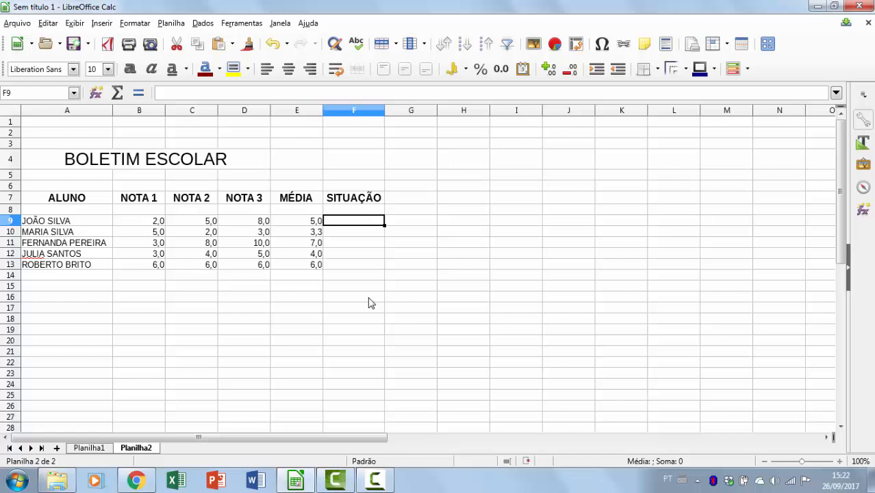
text(=SE)
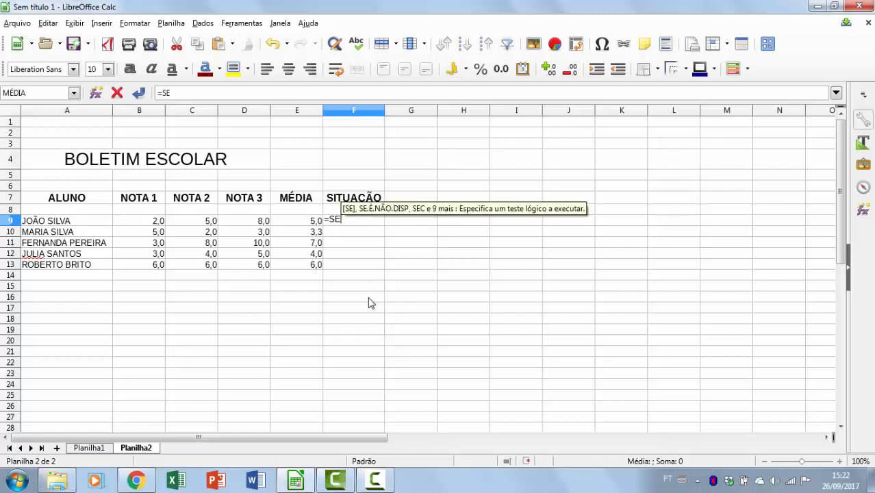
text(()
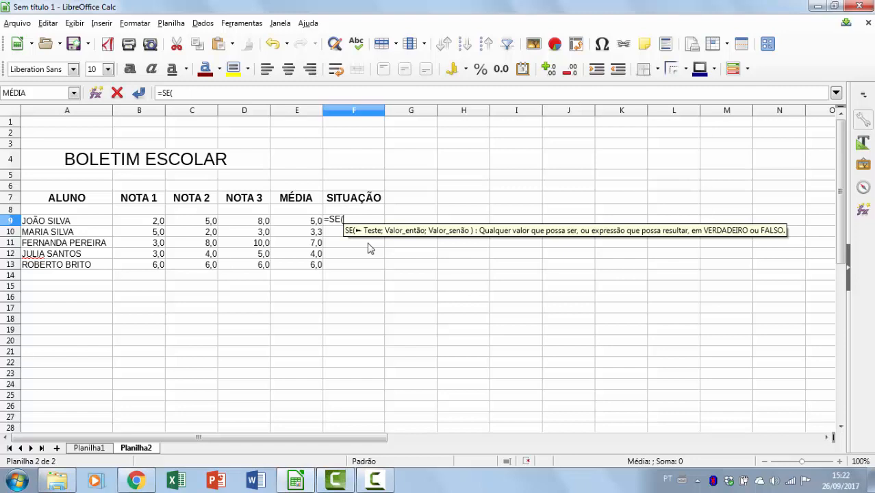
click(312, 221)
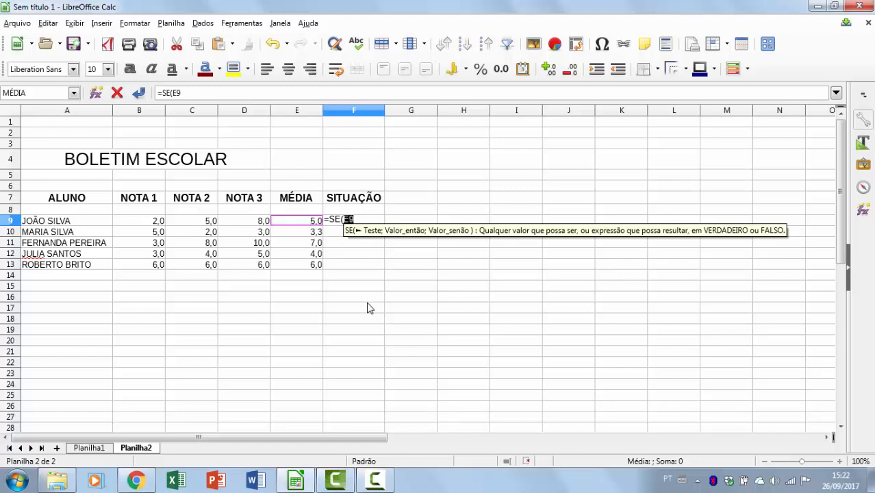
text(>=6)
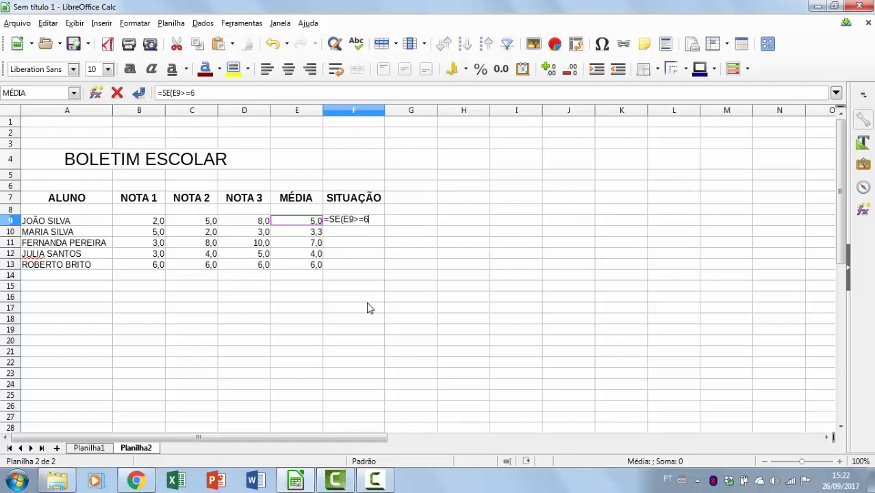
text(;)
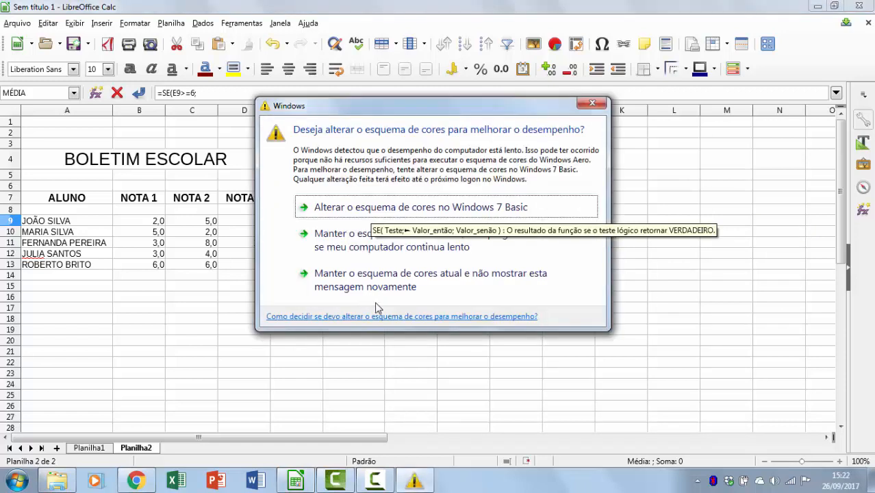
click(588, 108)
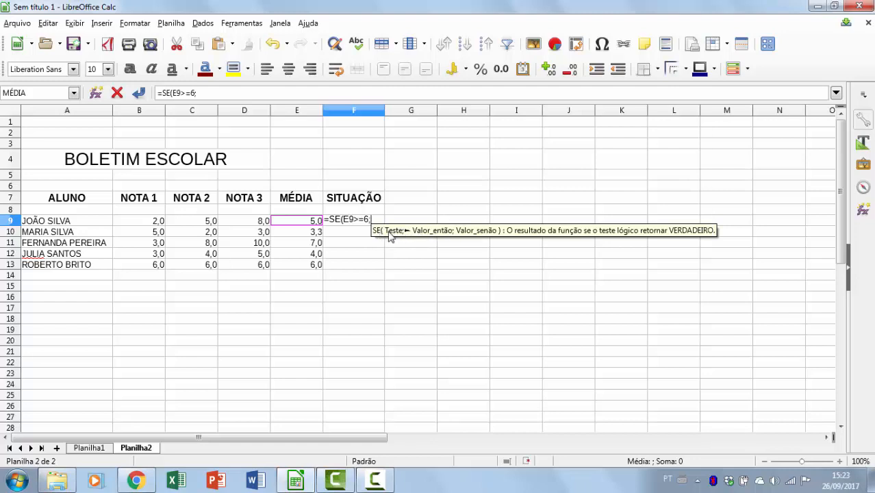
Step: Complete the F9 formula as =SE(E9>=6;"APROVADO";"REPROVADO")
text(")
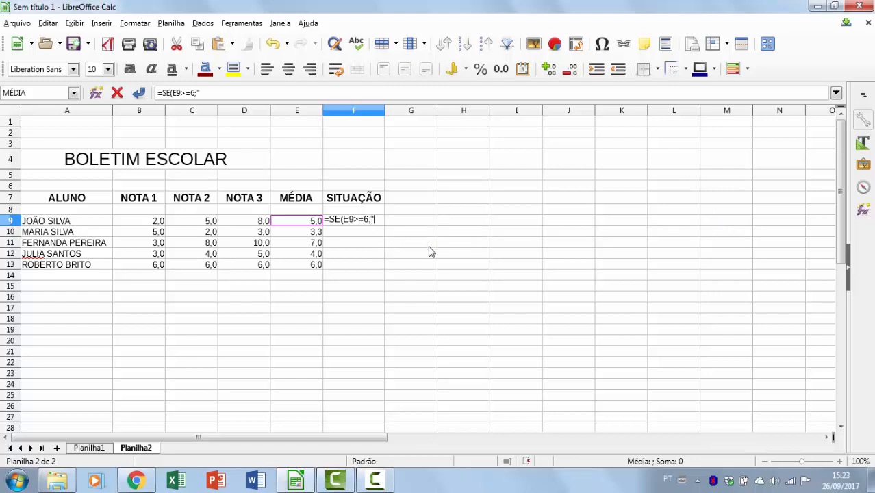
text(APROVADO")
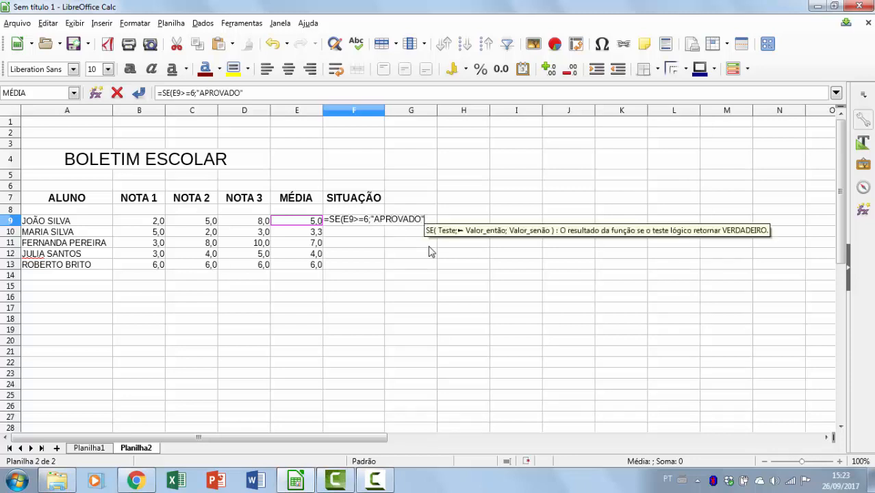
text(;)
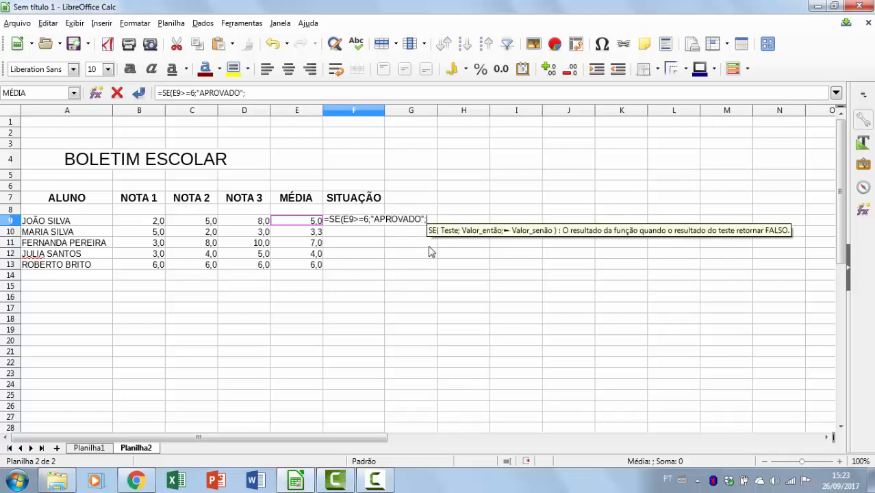
text(")
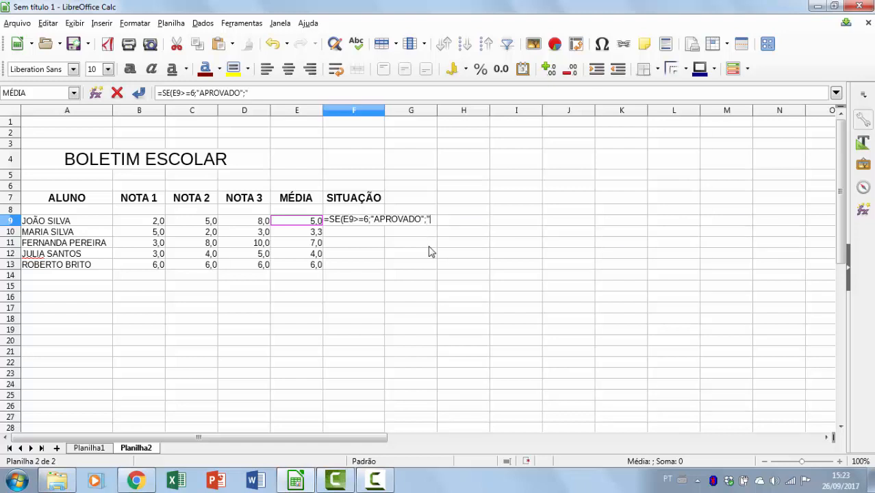
text(REPROVADO)
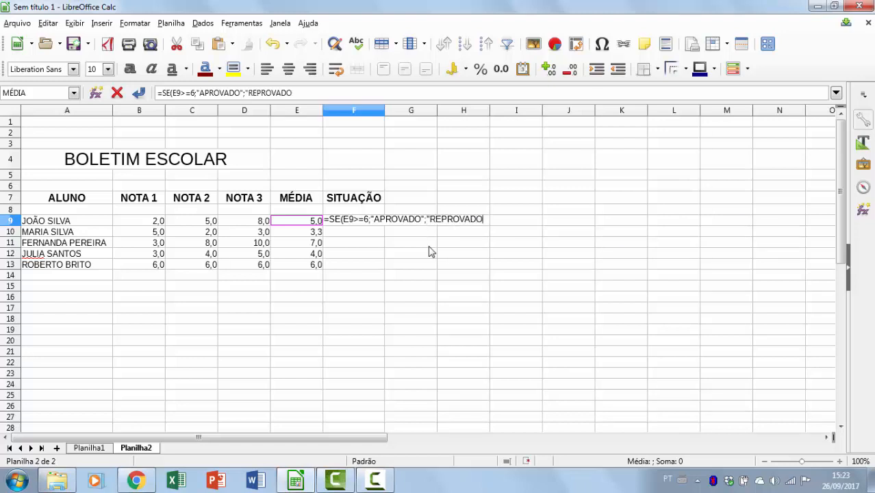
text("))
key(Return)
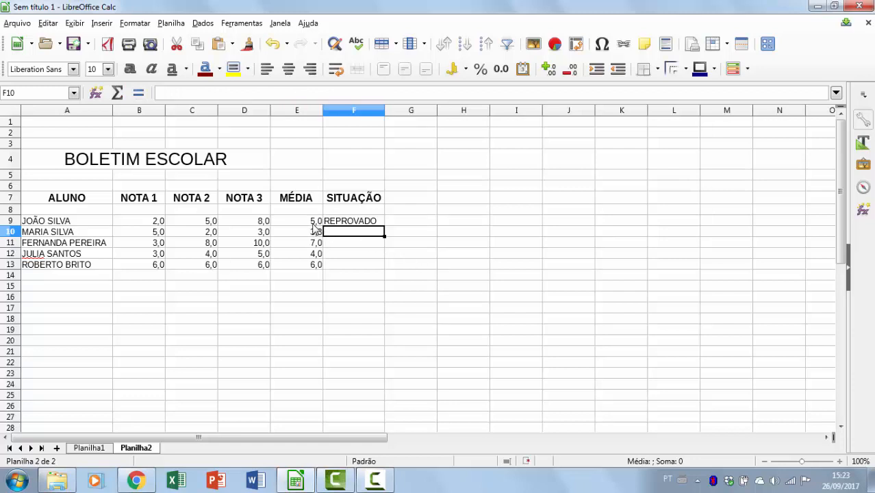
Step: Fill the SITUAÇÃO formula from F9 down through F13 and check the results against the averages in E10 to E13
click(382, 223)
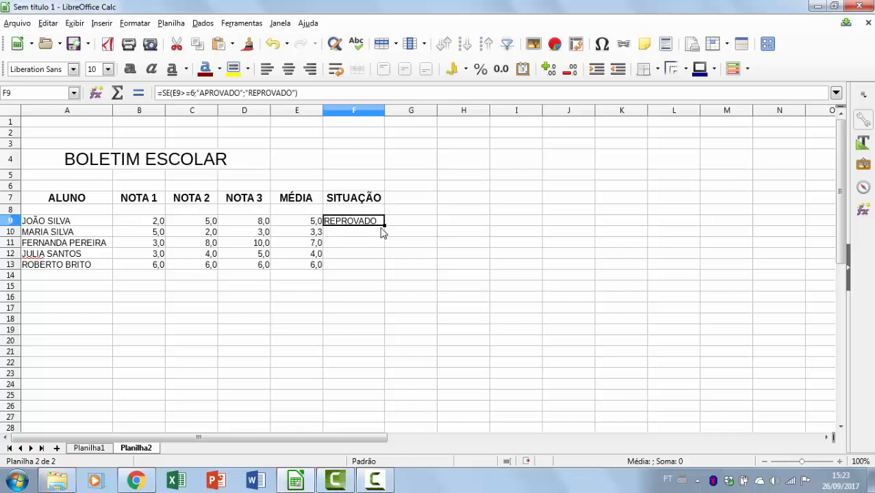
drag(383, 231, 383, 271)
click(333, 279)
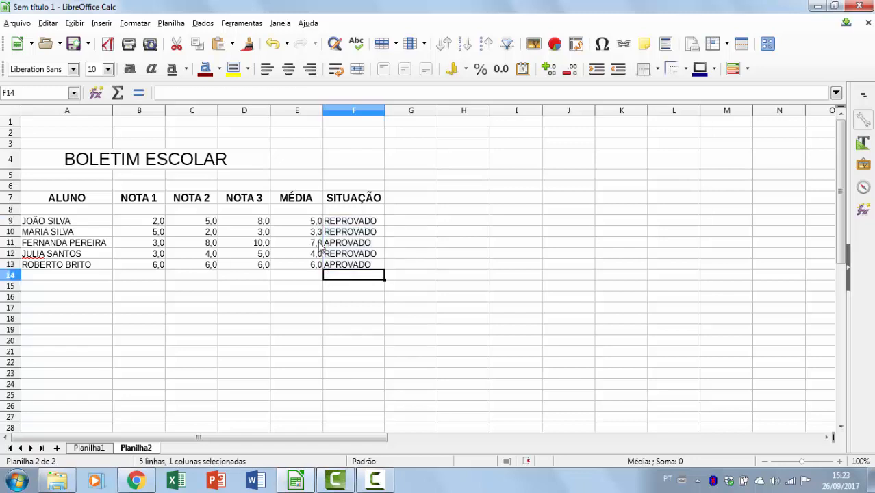
click(316, 235)
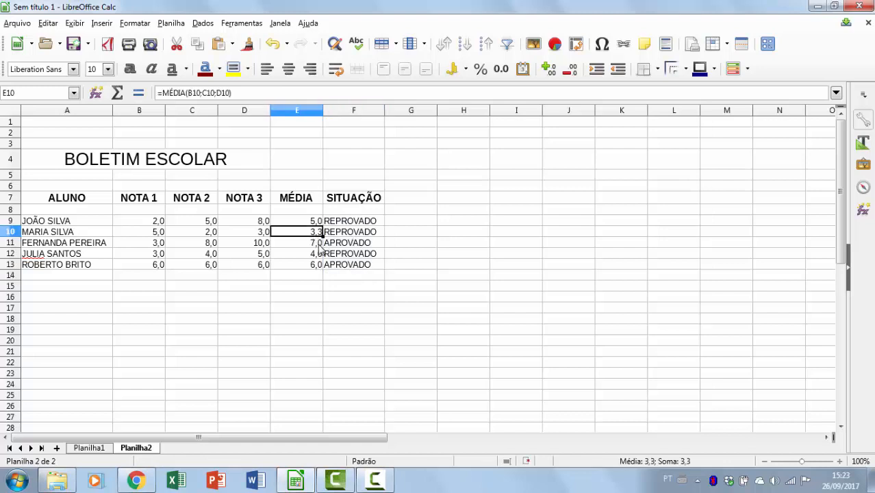
click(319, 243)
click(318, 256)
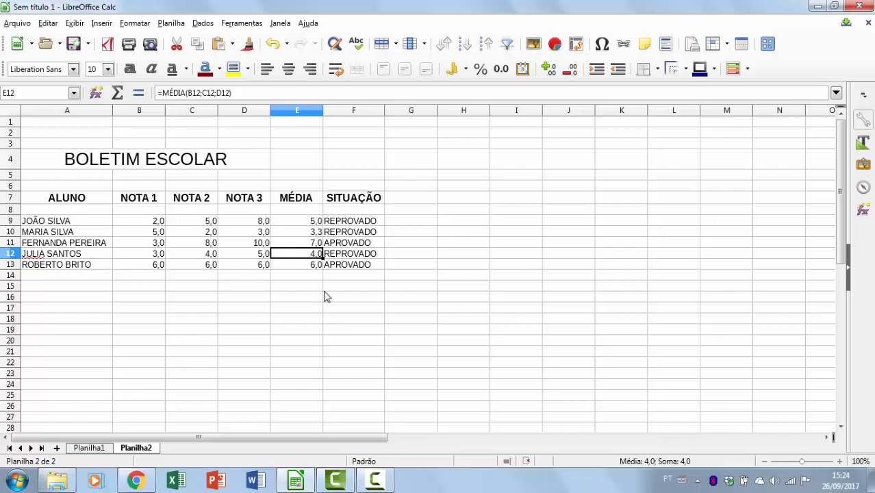
click(318, 266)
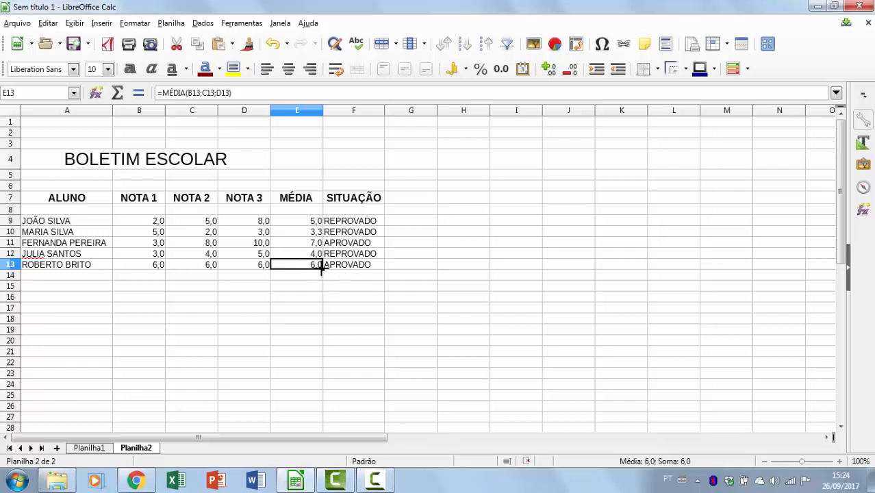
Step: Create a conditional formatting condition for F9 that applies when the cell value is equal to "REPROVADO", including the quotation marks
click(357, 223)
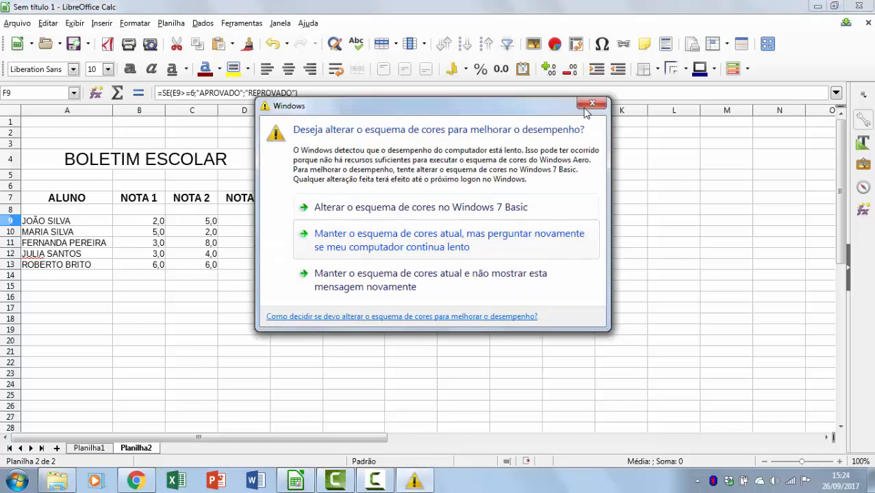
click(604, 97)
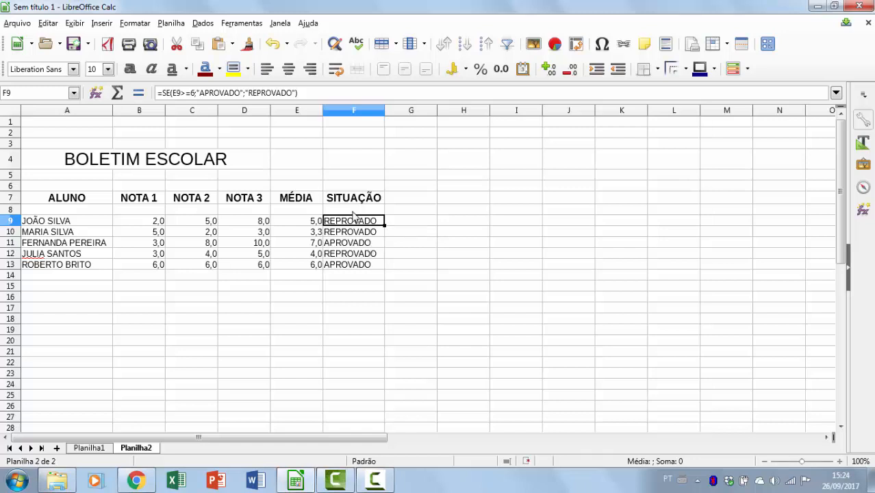
click(137, 23)
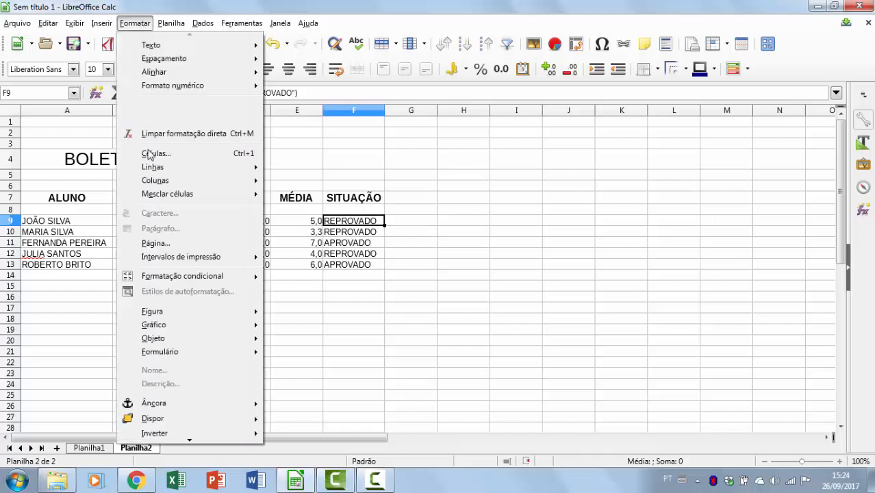
mouse_move(231, 277)
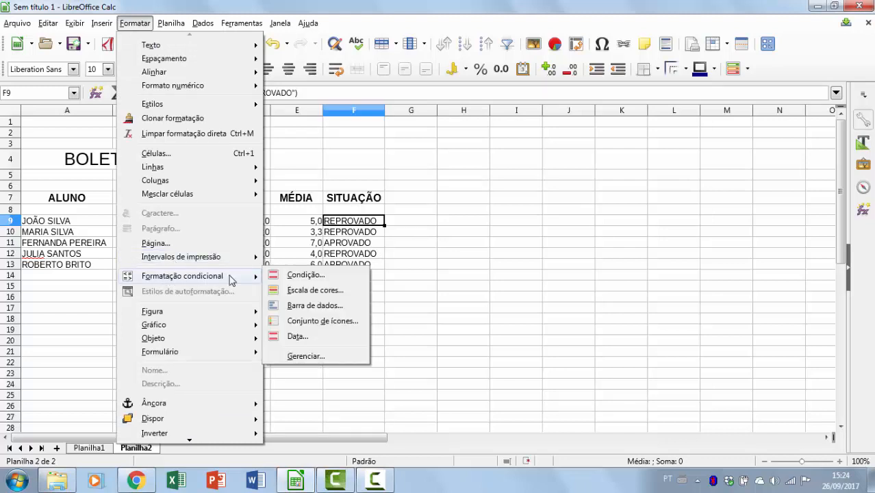
click(305, 277)
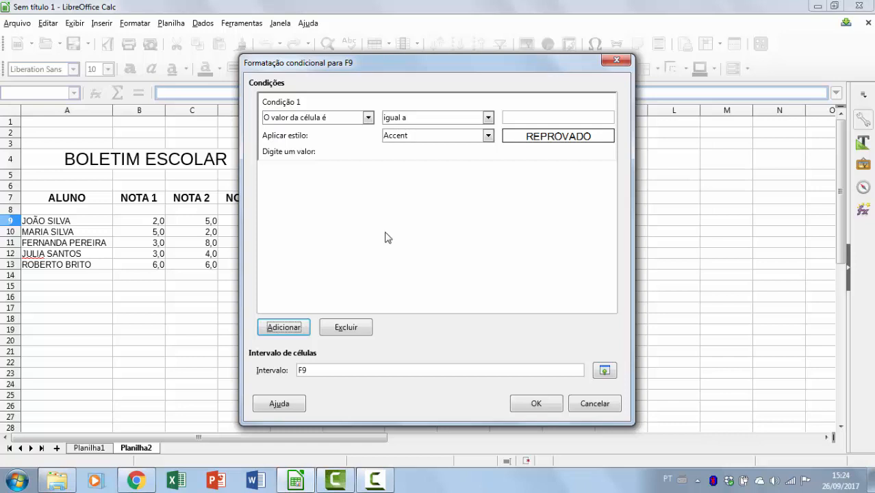
drag(403, 59, 564, 58)
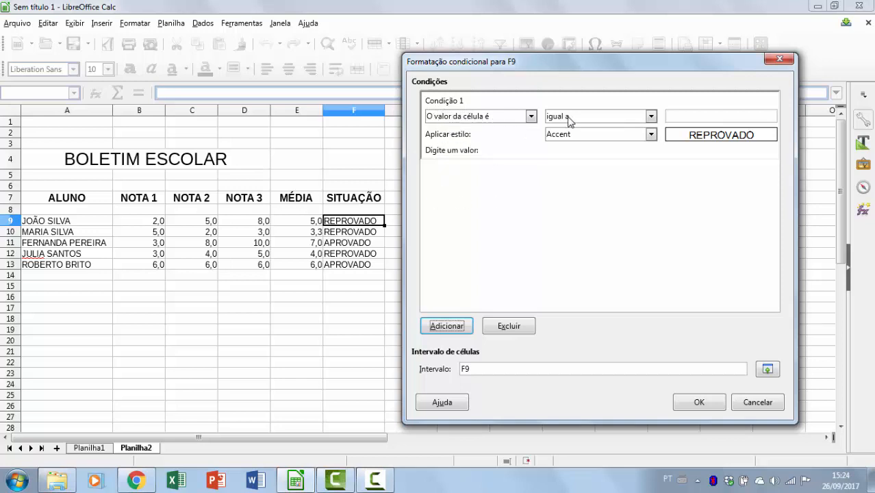
click(694, 116)
text(")
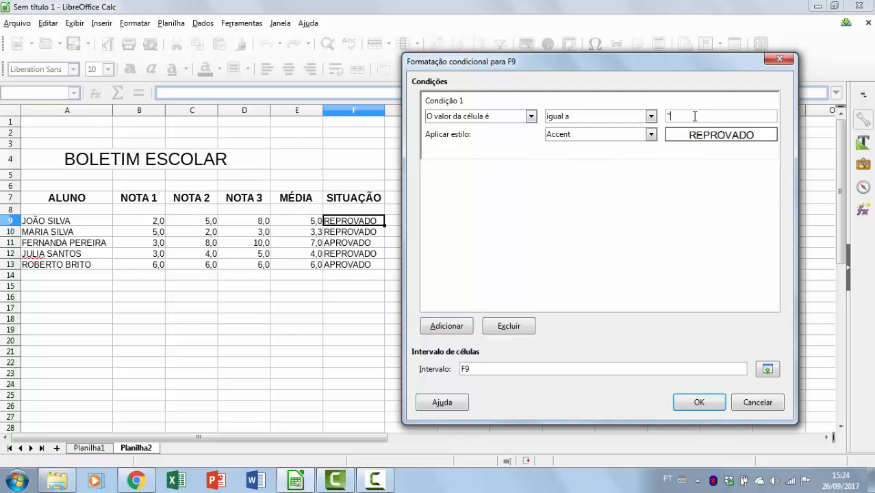
text(RE)
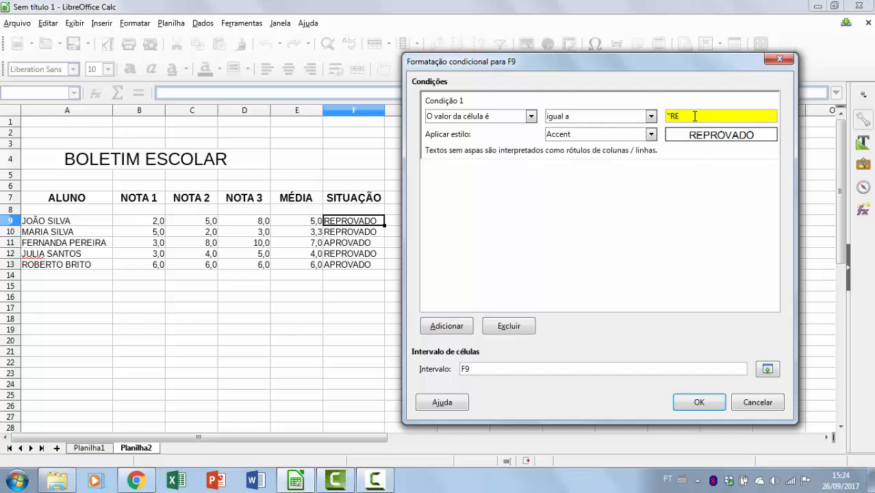
text(PROVADO")
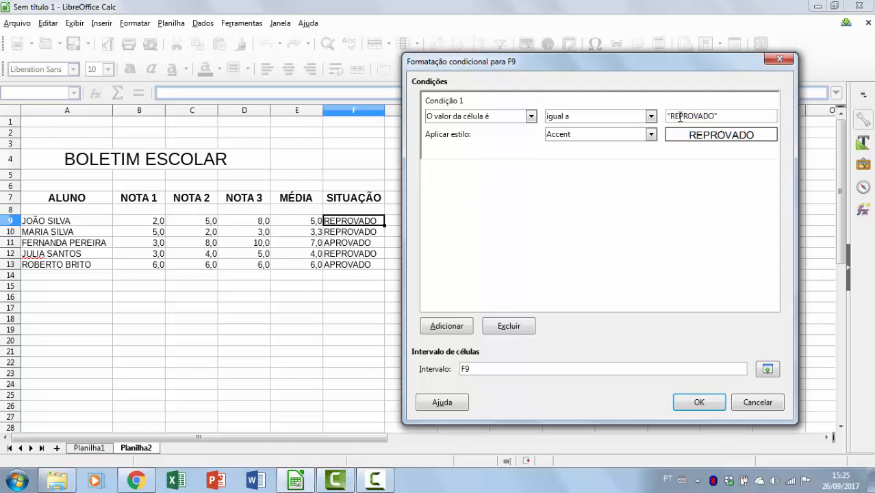
key(BackSpace)
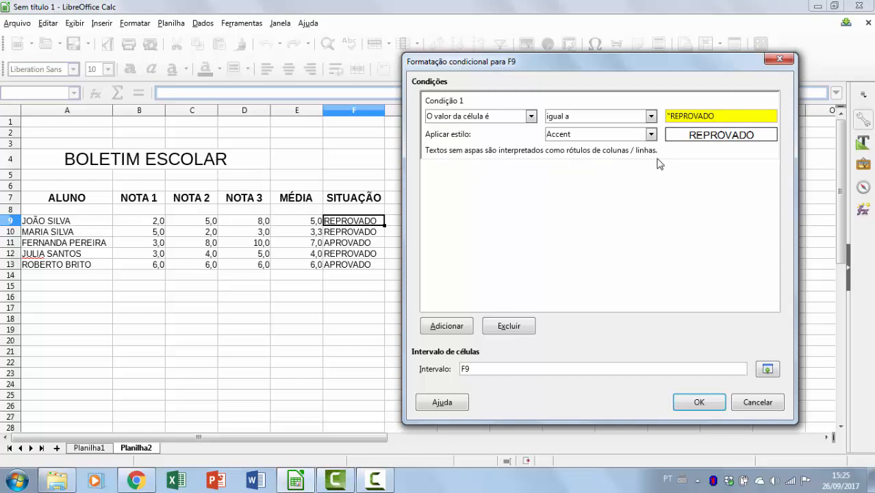
text(")
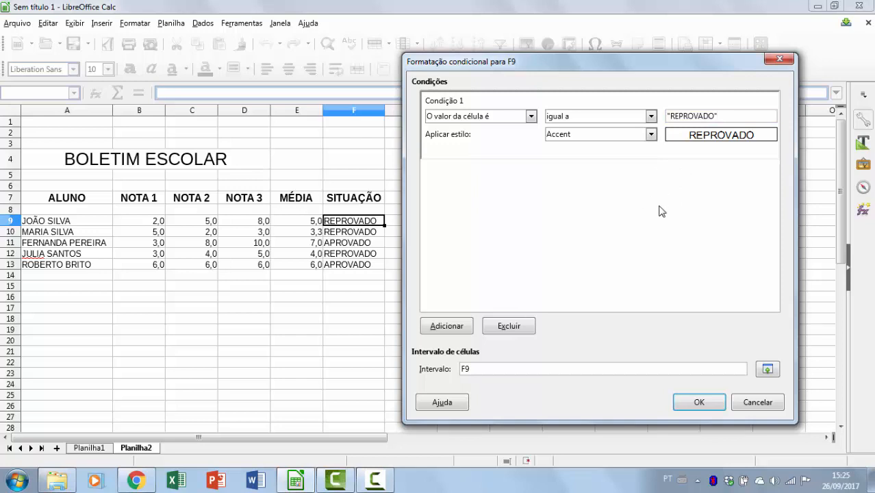
Step: Create and apply a new cell style named REPROVADO with the font color Vermelho for the first condition
click(652, 134)
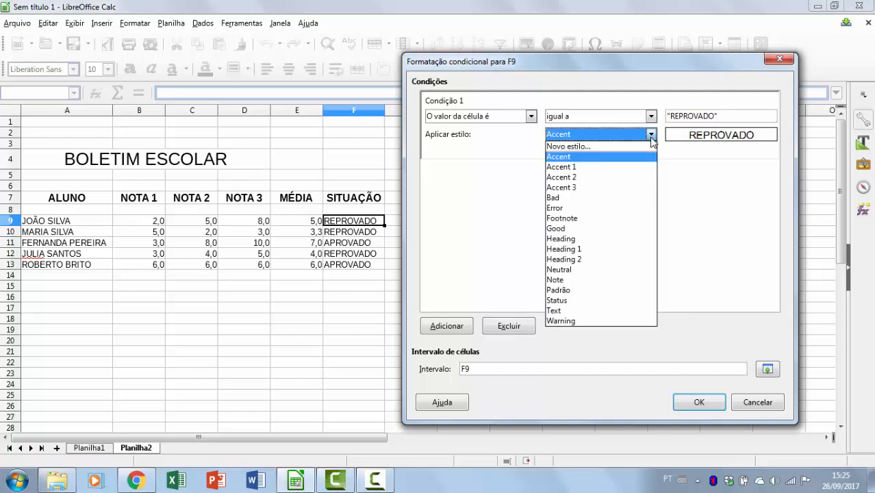
click(582, 151)
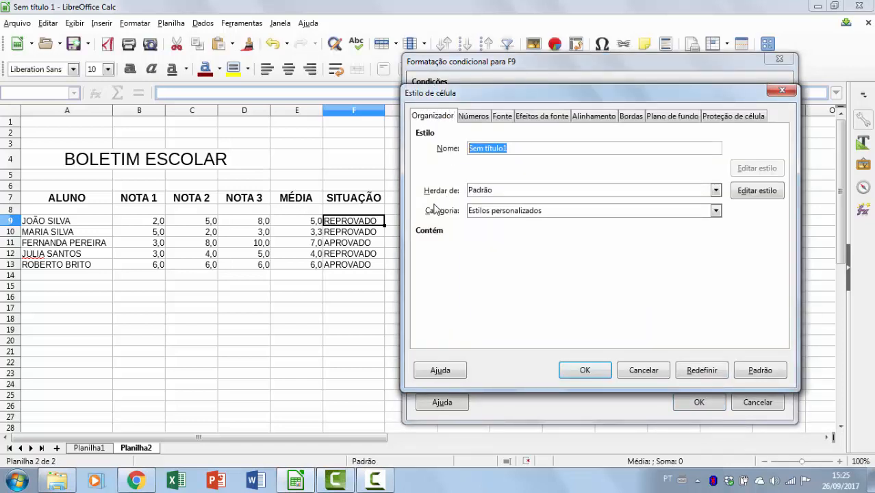
text(REPROVADO)
click(548, 117)
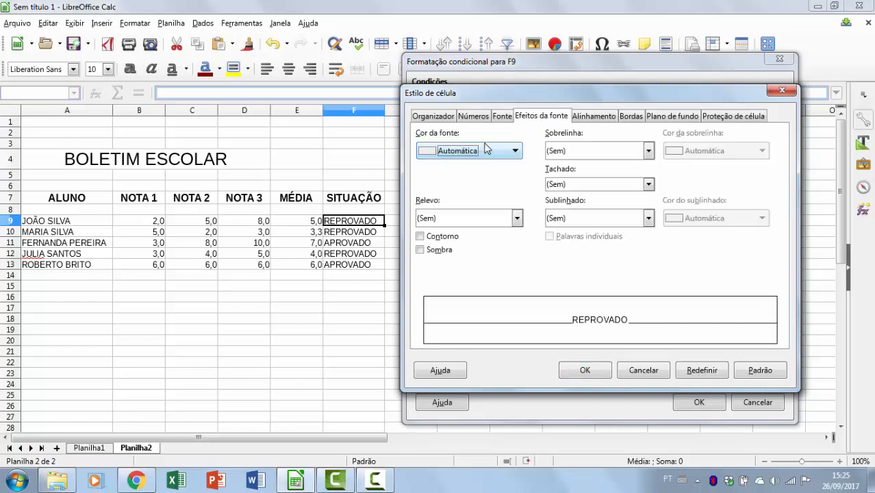
click(507, 152)
click(512, 241)
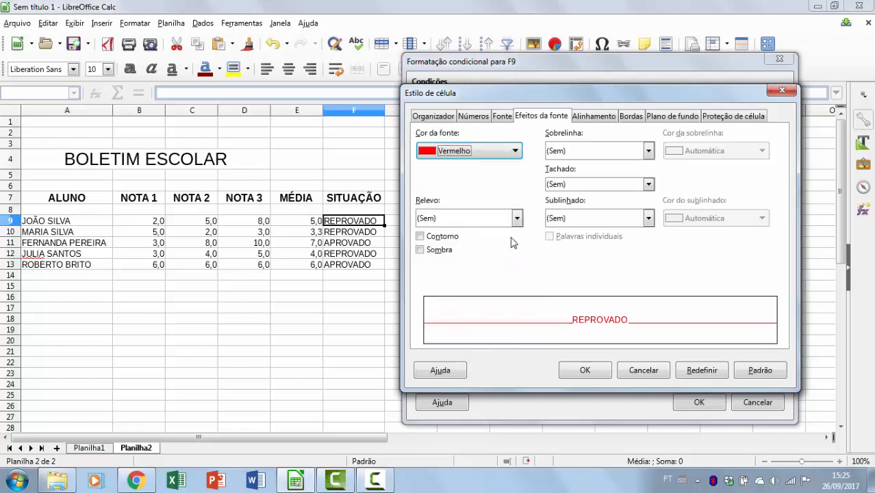
click(585, 370)
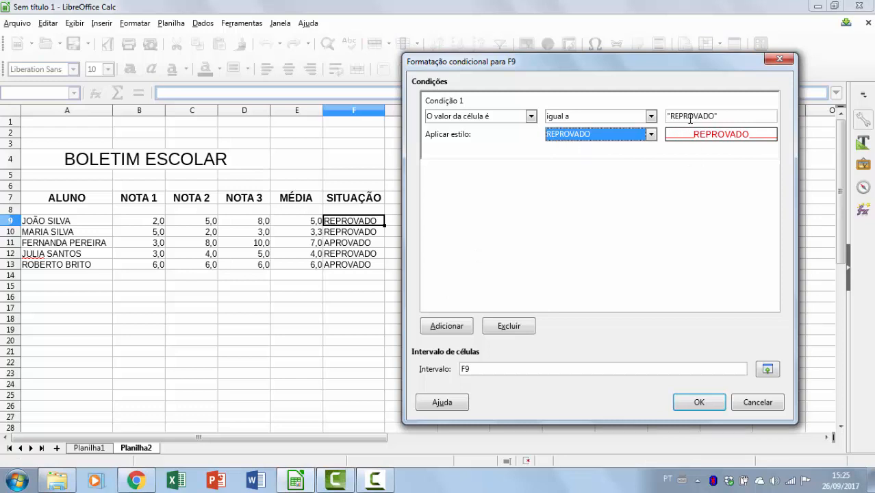
Step: Add a second conditional formatting condition for F9 that applies when the cell value is equal to "APROVADO", including the quotation marks
click(439, 328)
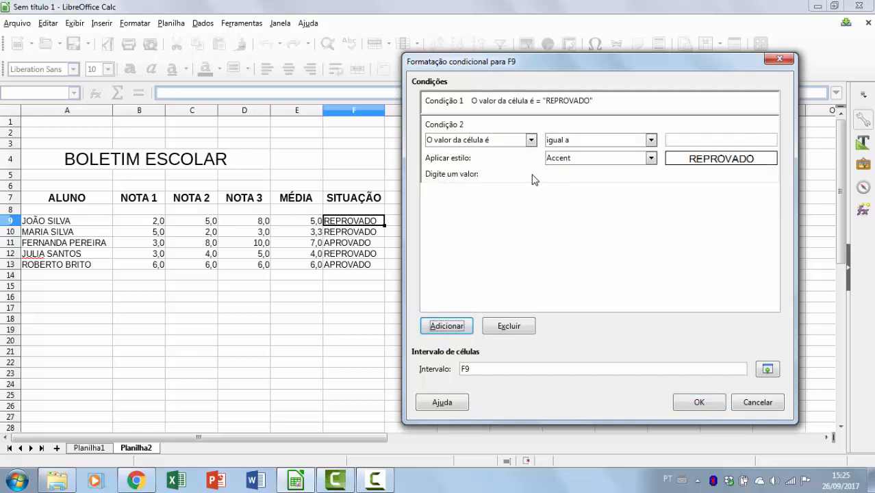
click(679, 140)
text(")
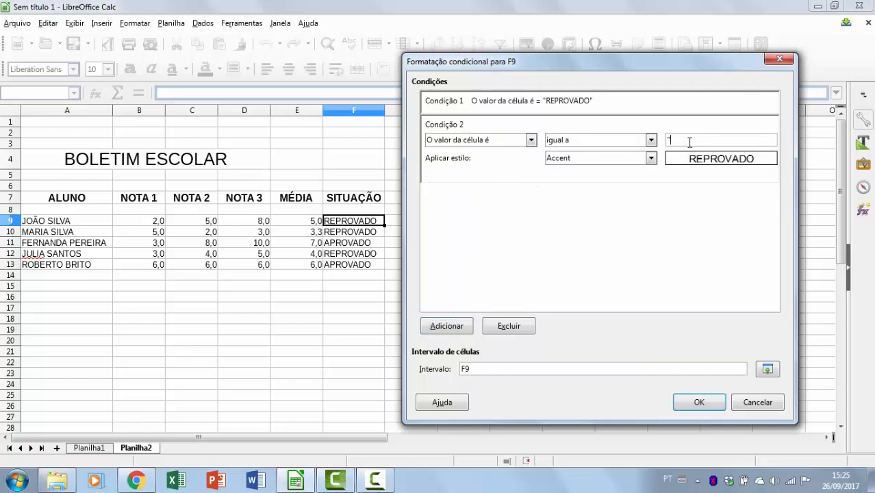
text(APRO)
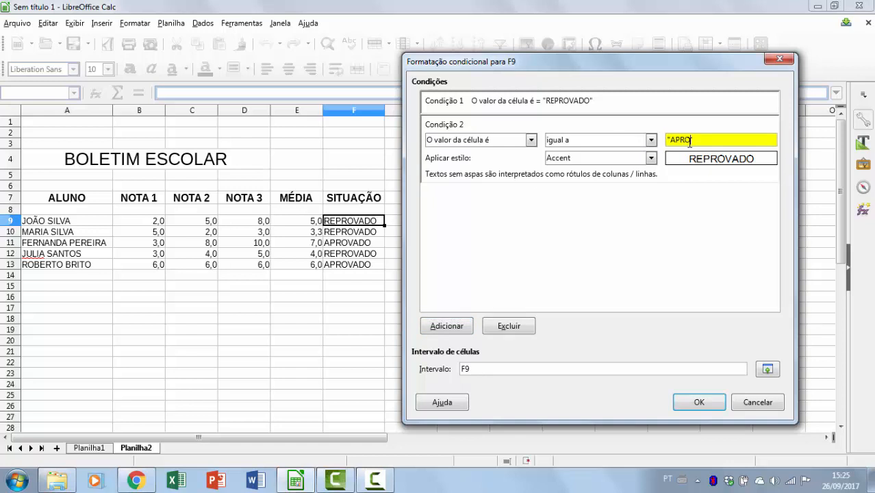
text(VADO")
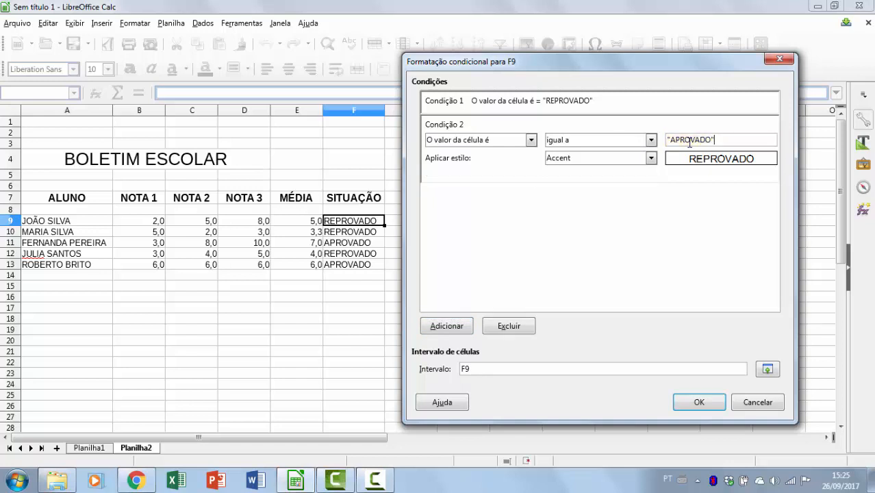
Step: Create a new cell style named APROVADO with the font color Azul for the second condition, and apply the conditional formatting to F9
click(650, 158)
click(626, 170)
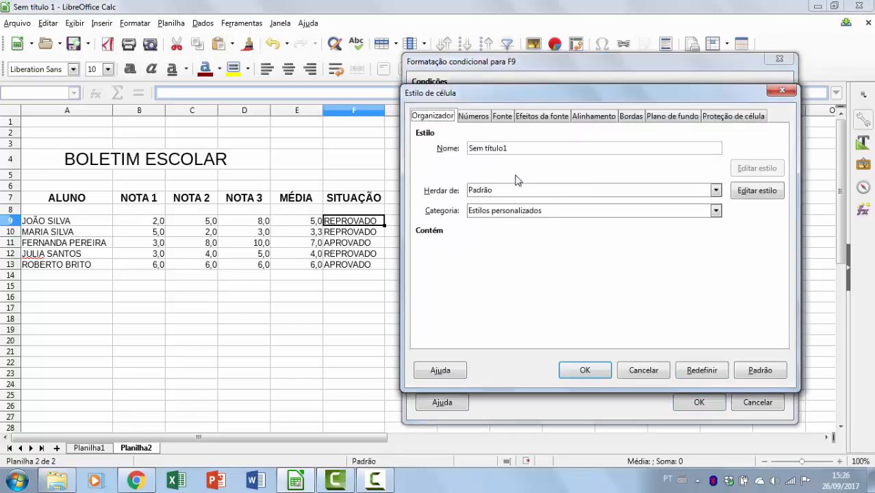
text(APROVADO)
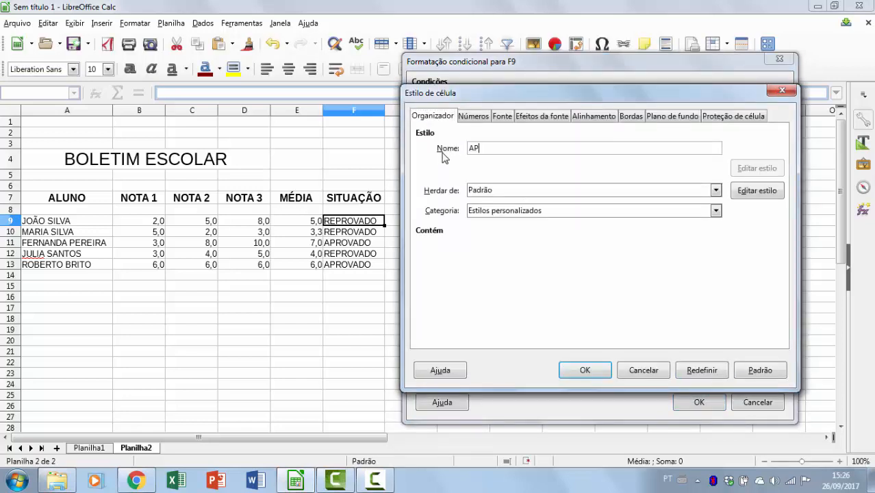
click(541, 119)
click(510, 149)
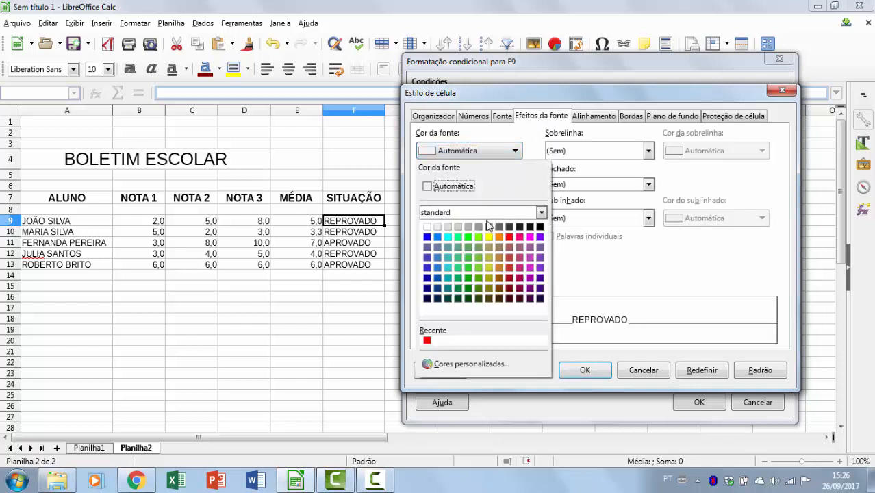
click(428, 237)
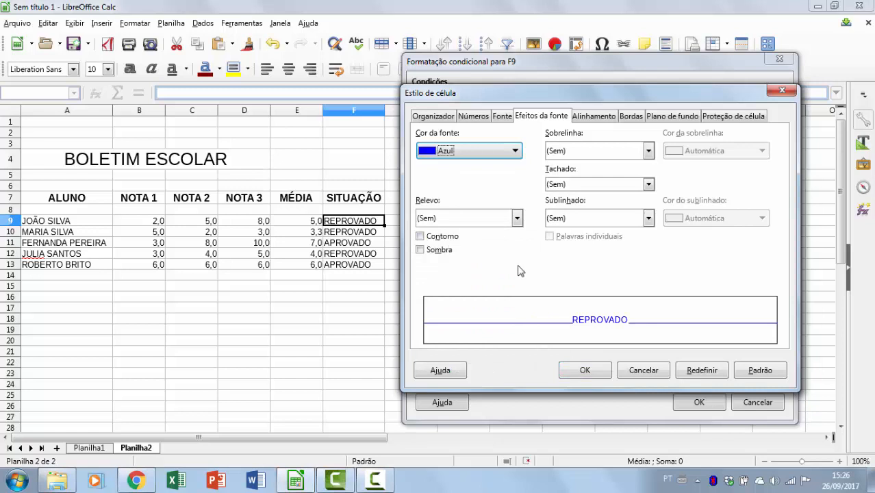
click(585, 369)
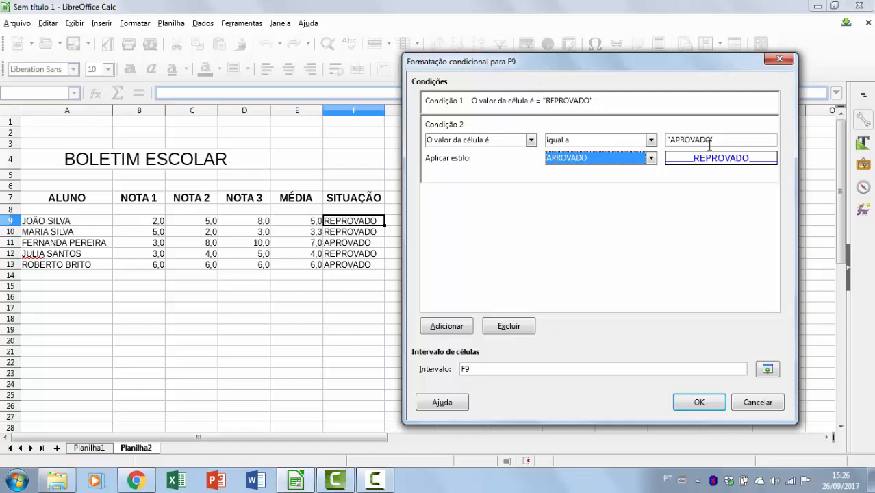
click(698, 403)
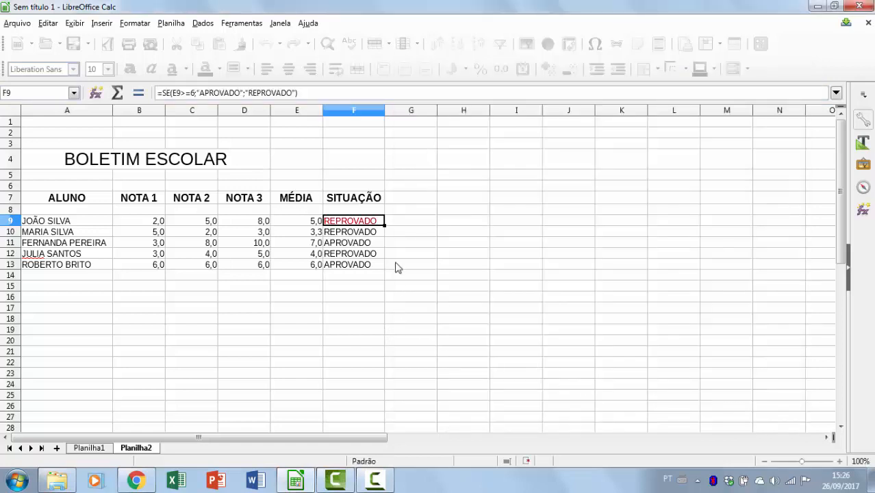
Step: Fill F9 down through F13 to copy its formula and conditional formatting to the other students' SITUAÇÃO cells, and deselect the range
drag(386, 224, 385, 269)
click(365, 286)
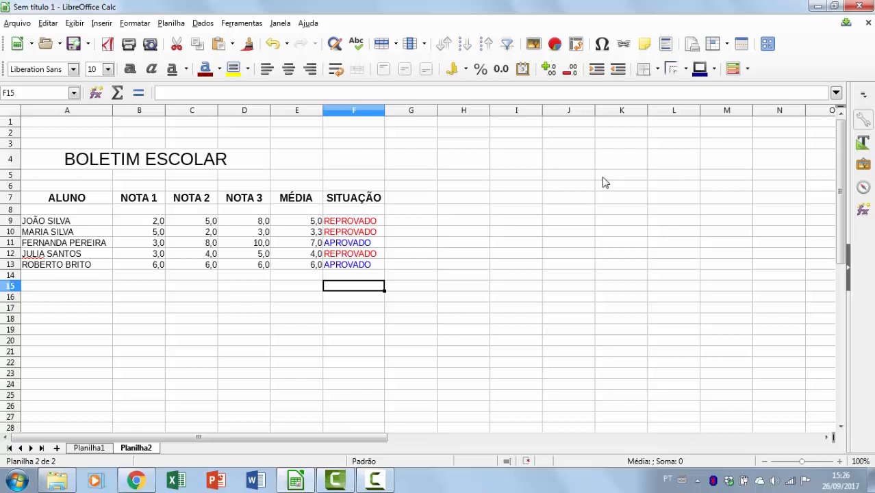
click(602, 107)
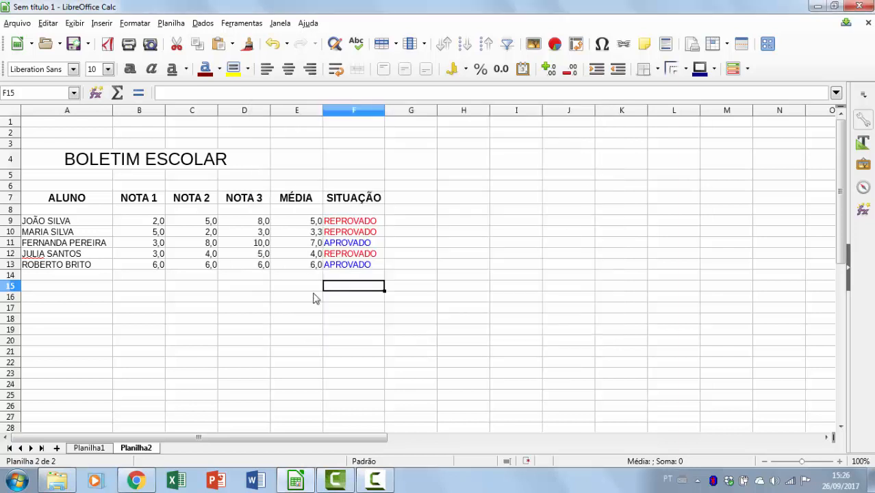